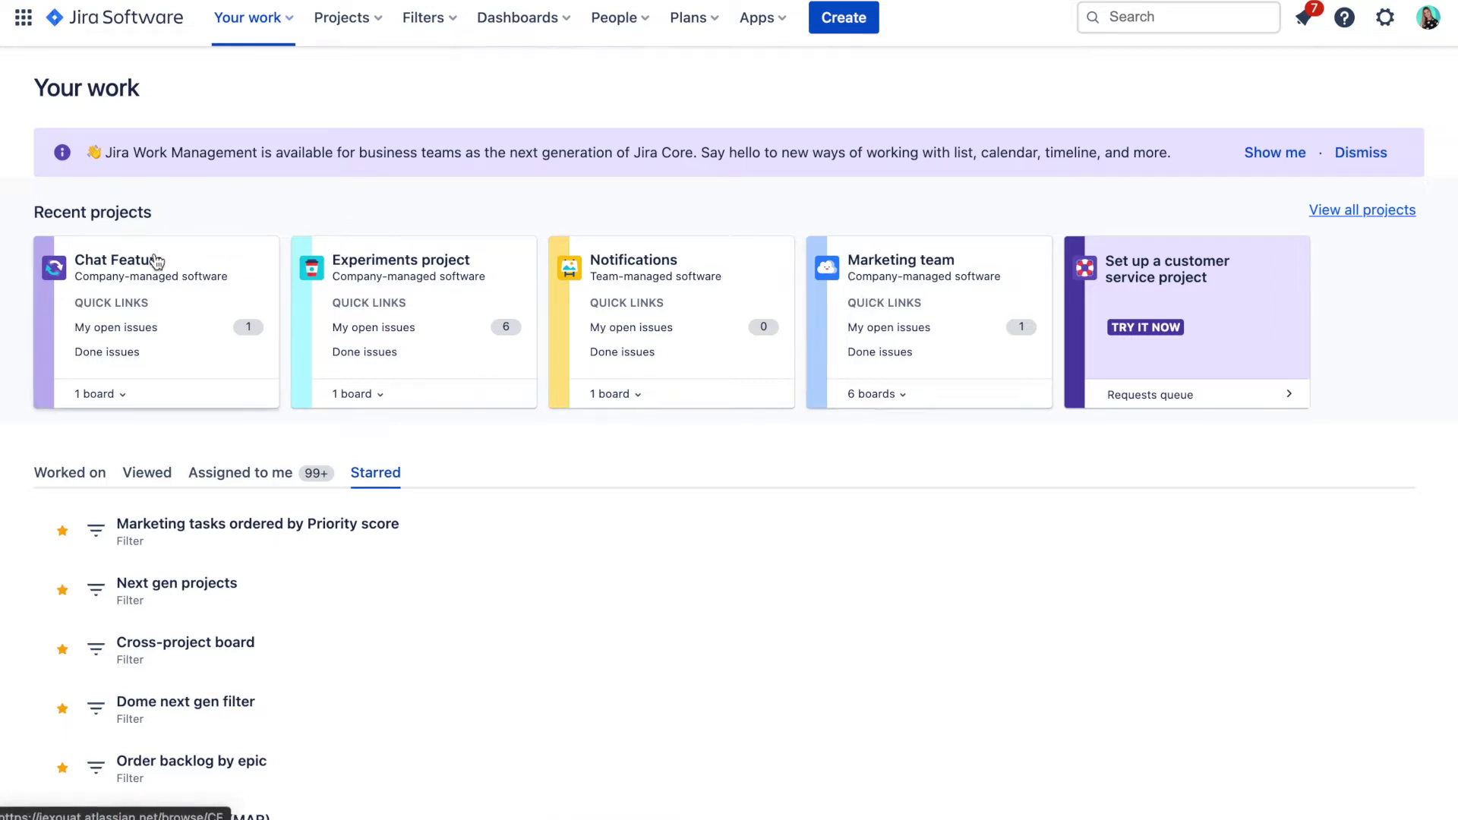
Step: Browse the Marketing team roadmap, then switch to and scroll through the Chat Feature roadmap
{"action": "left_click", "coordinate": [869, 265]}
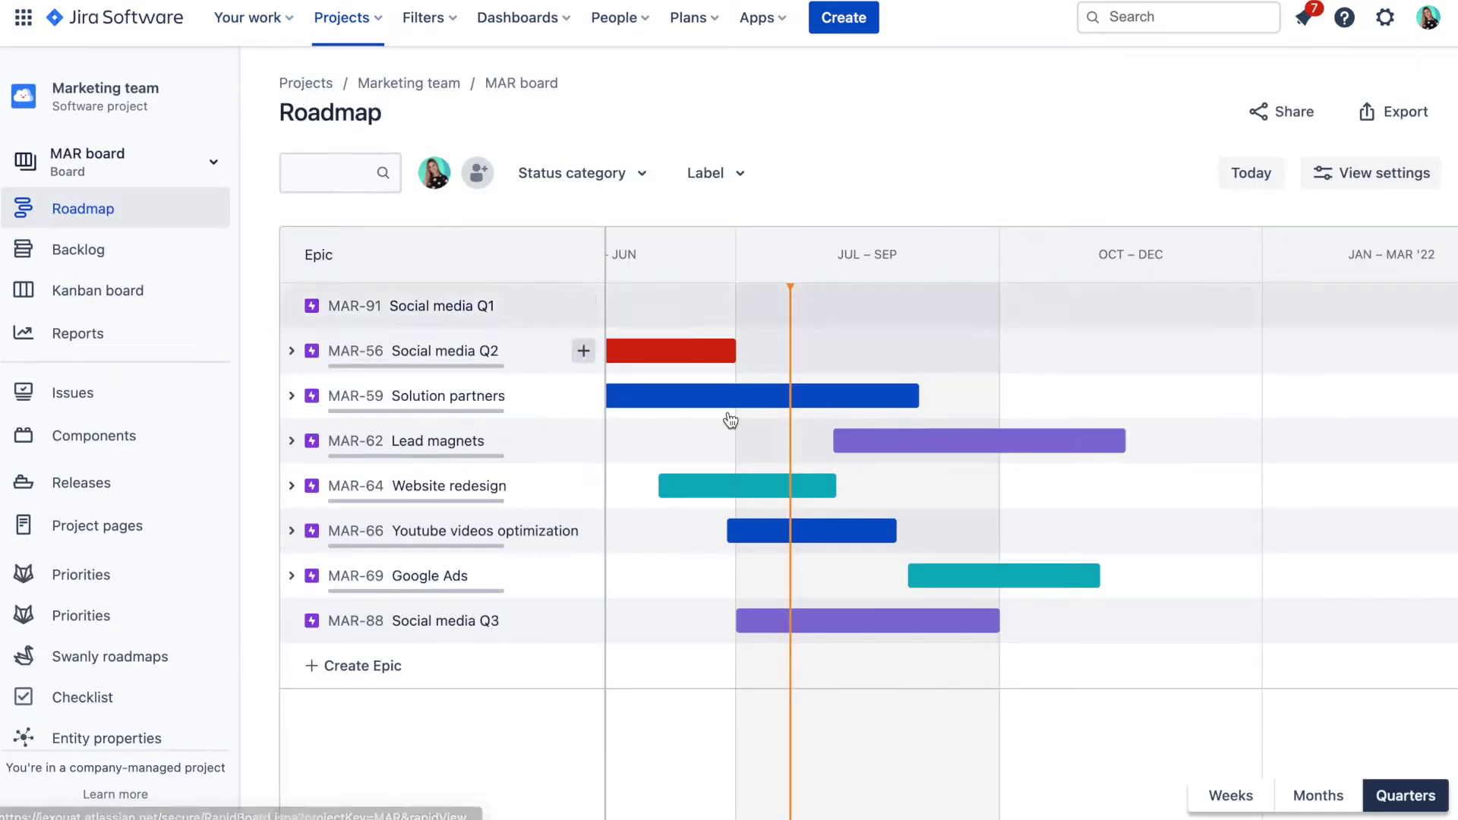
{"action": "scroll", "coordinate": [740, 417], "scroll_direction": "left", "scroll_amount": 3}
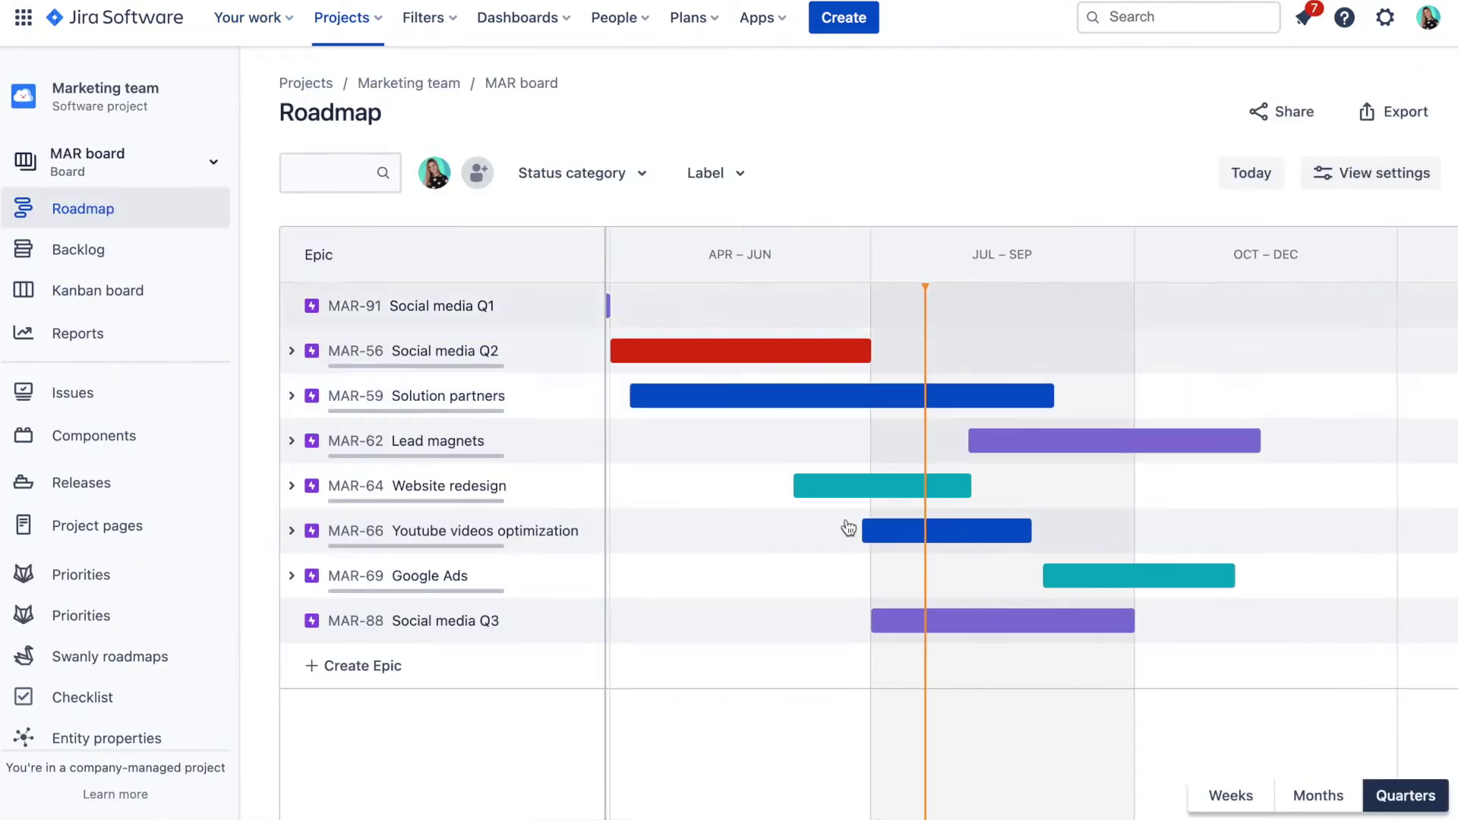
{"action": "left_click", "coordinate": [345, 16]}
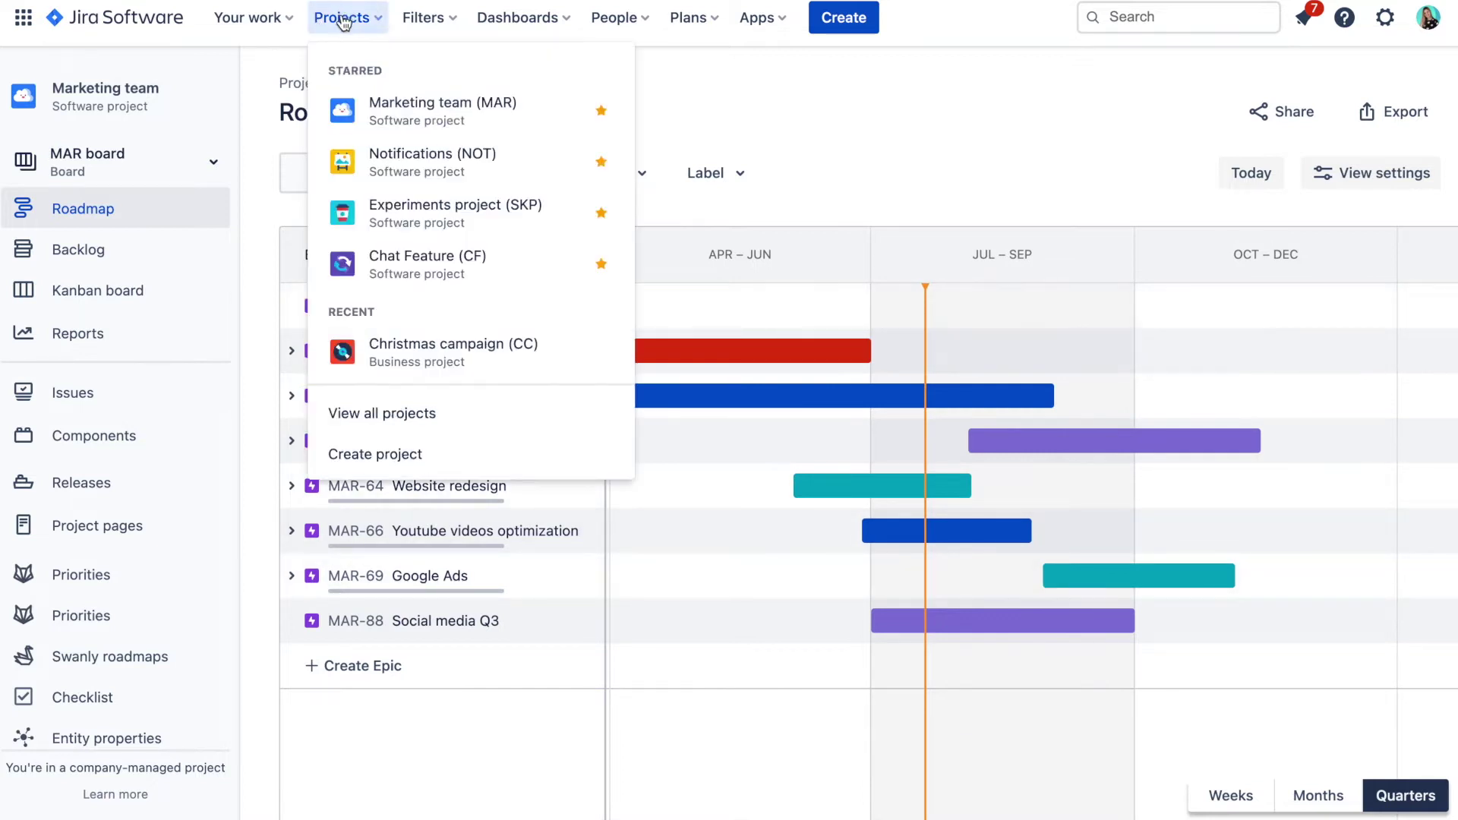
{"action": "left_click", "coordinate": [349, 281]}
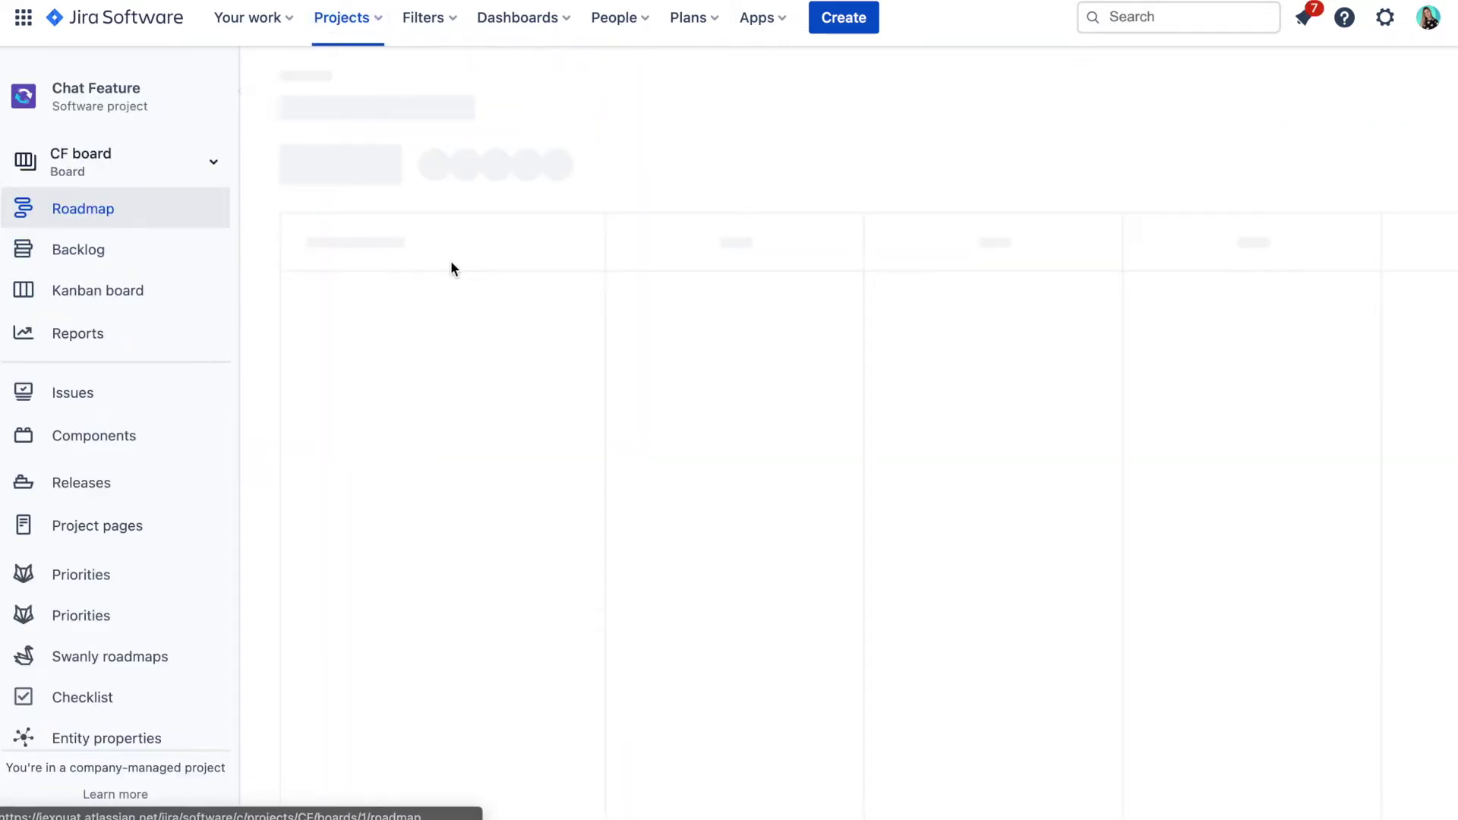
{"action": "scroll", "coordinate": [769, 323], "scroll_direction": "left", "scroll_amount": 5}
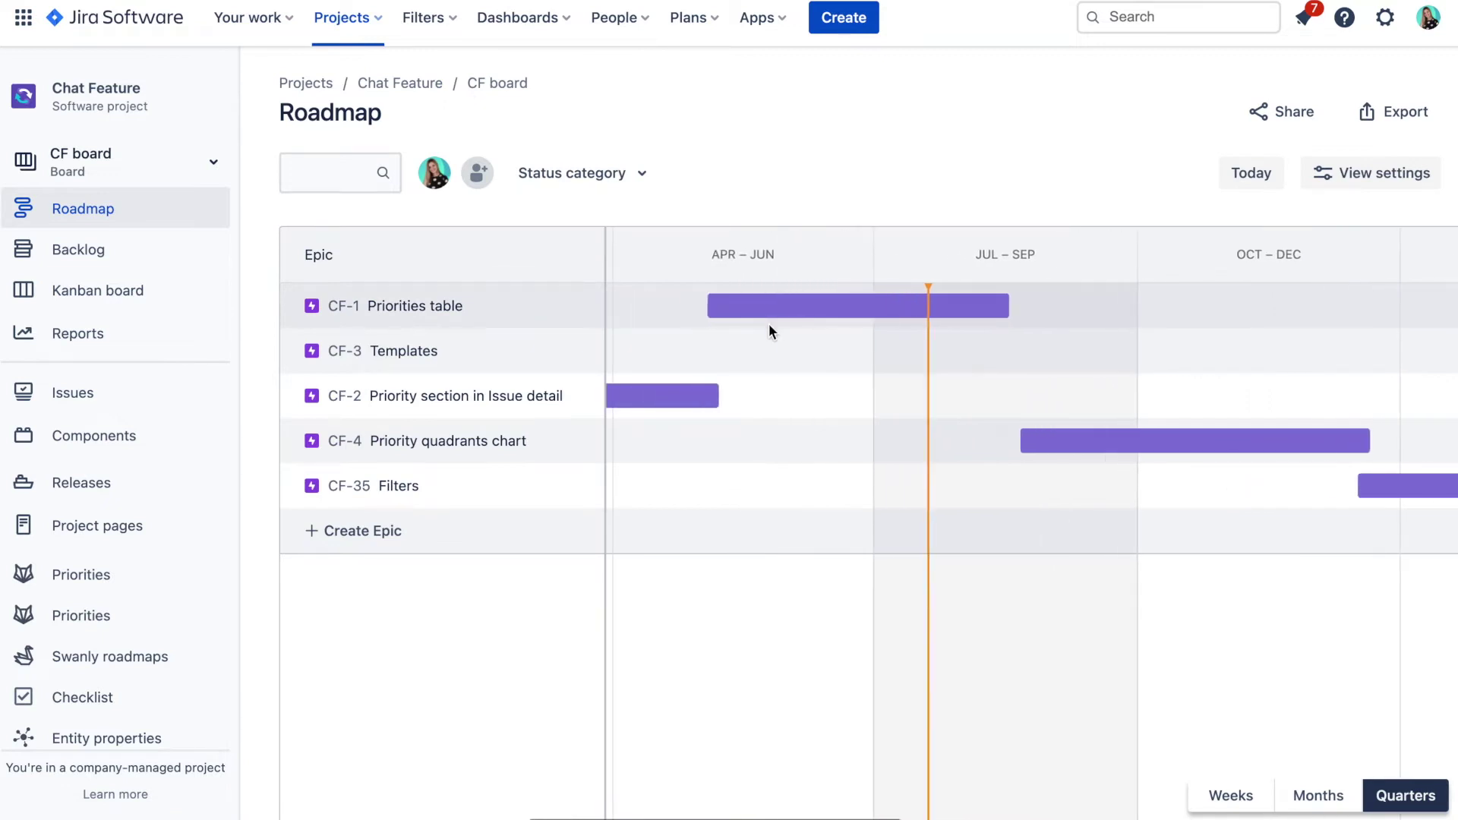
{"action": "scroll", "coordinate": [768, 323], "scroll_direction": "left", "scroll_amount": 3}
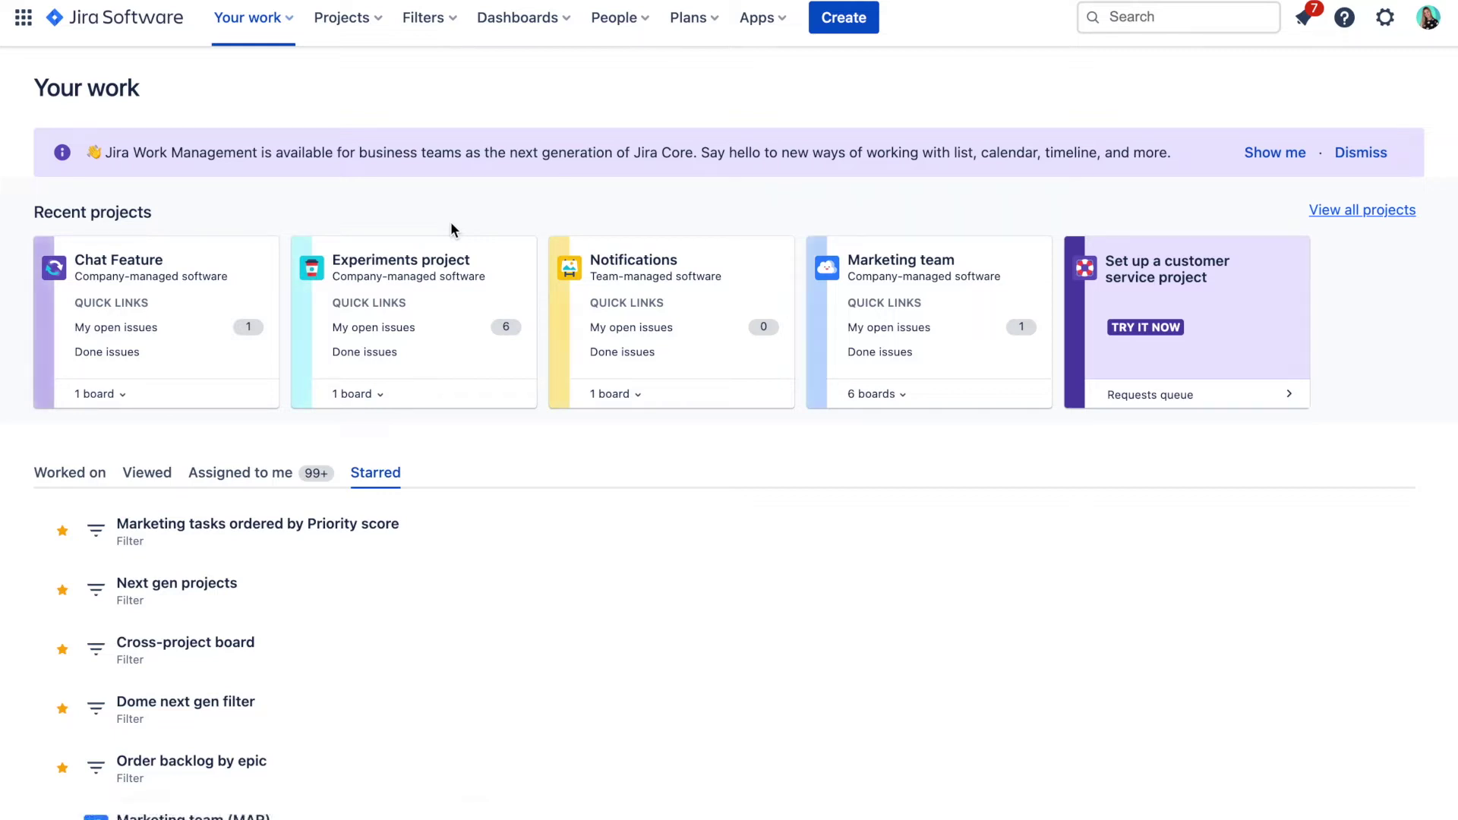
Step: Launch Swanly roadmaps and import the Marketing team project
{"action": "left_click", "coordinate": [759, 17]}
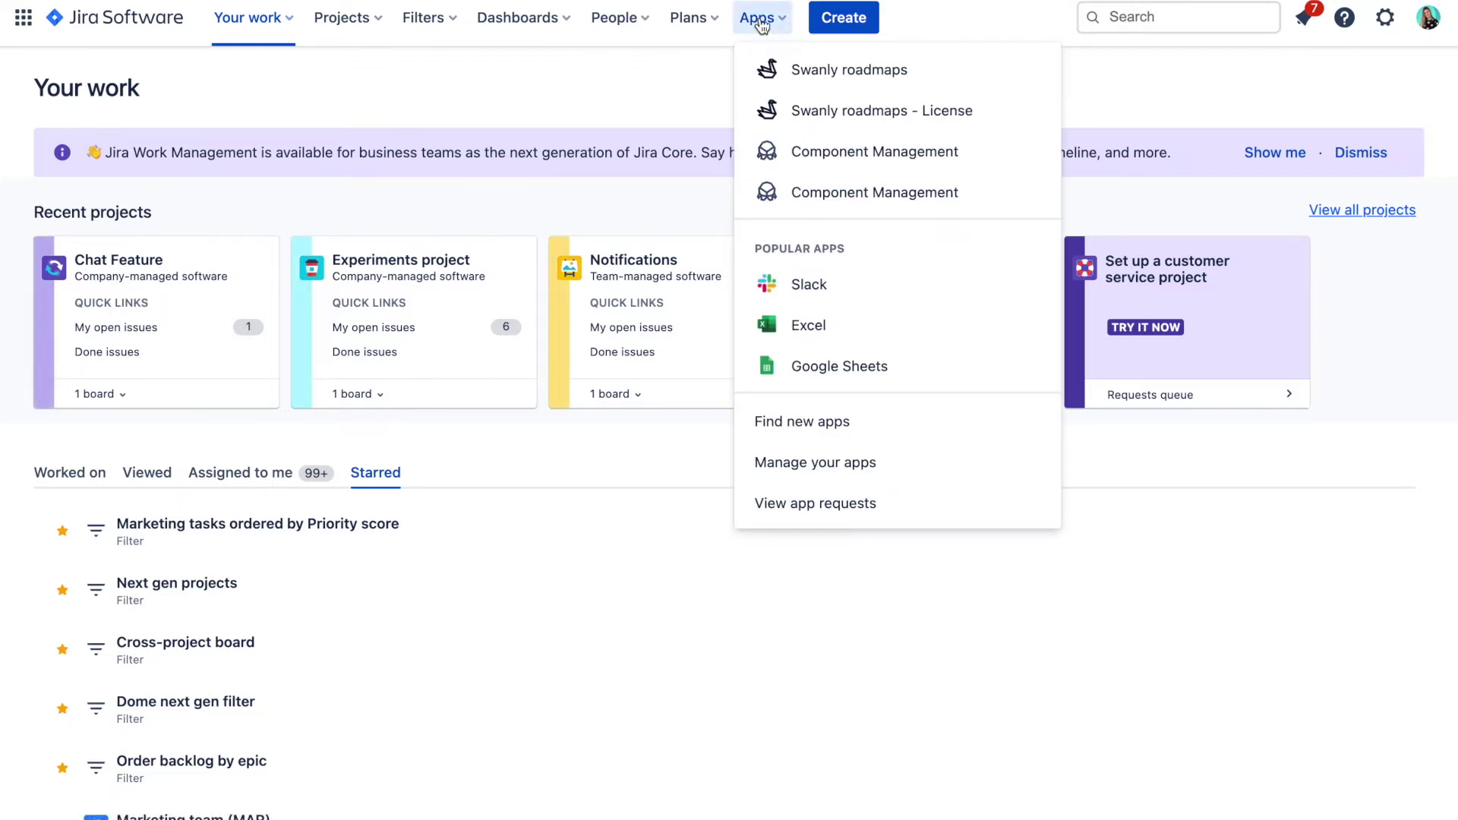
{"action": "left_click", "coordinate": [808, 85]}
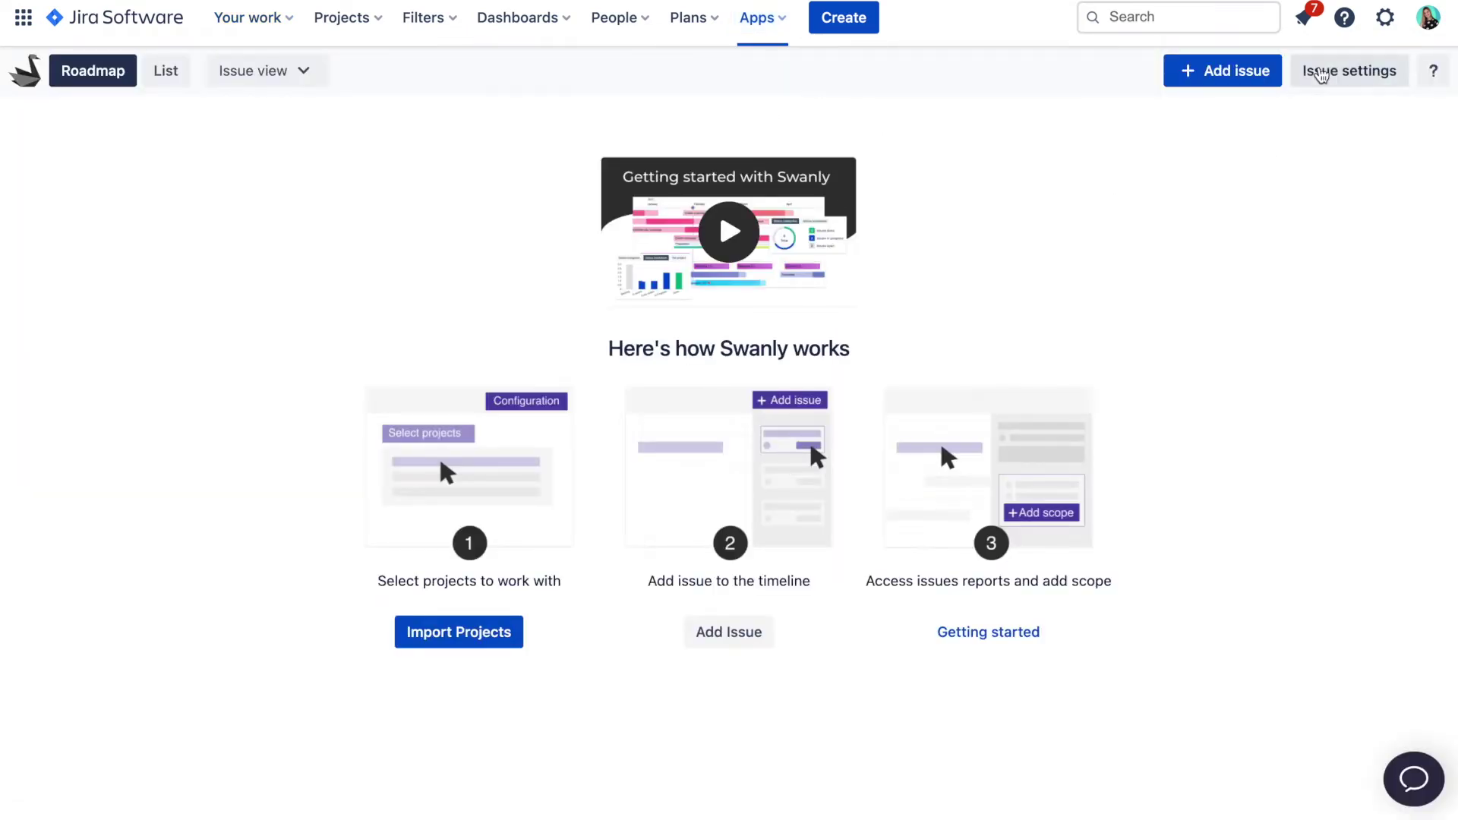
{"action": "left_click", "coordinate": [1335, 127]}
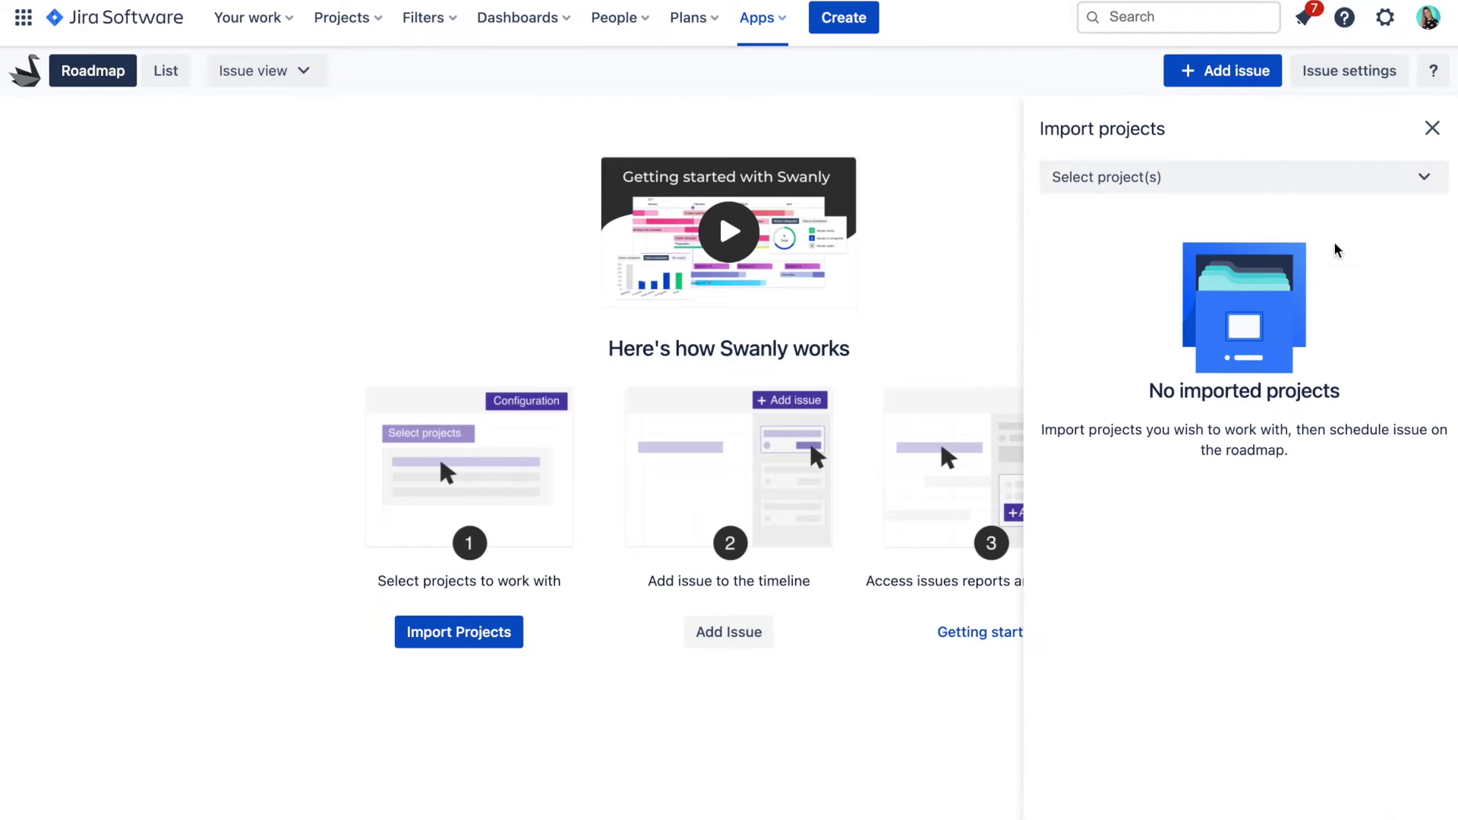
{"action": "left_click", "coordinate": [1308, 188]}
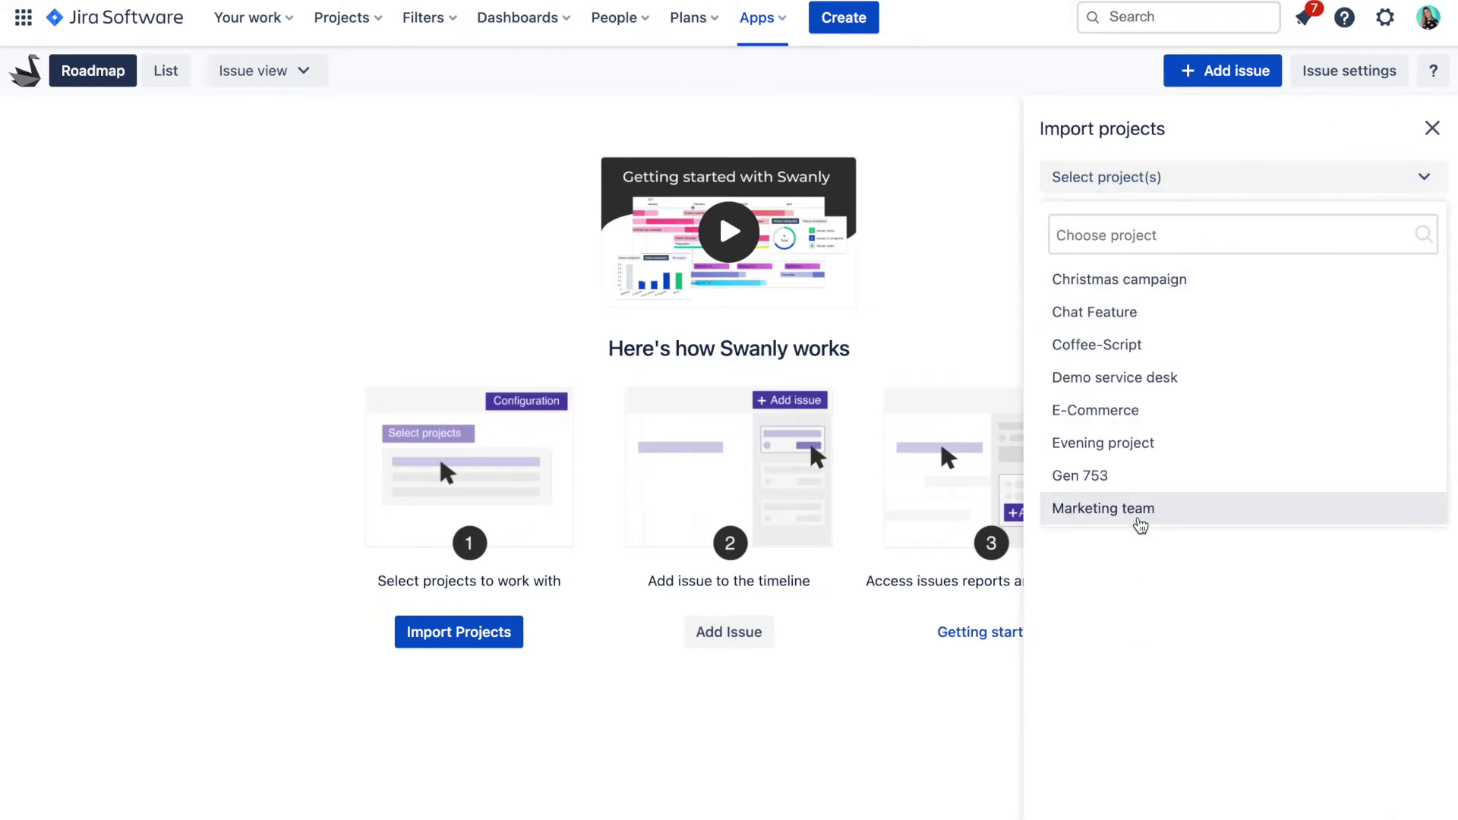
{"action": "left_click", "coordinate": [1139, 517]}
Step: Import the Experiments and Chat Feature projects, then shift the timeline to start at May
{"action": "left_click", "coordinate": [1256, 178]}
{"action": "left_click", "coordinate": [1197, 199]}
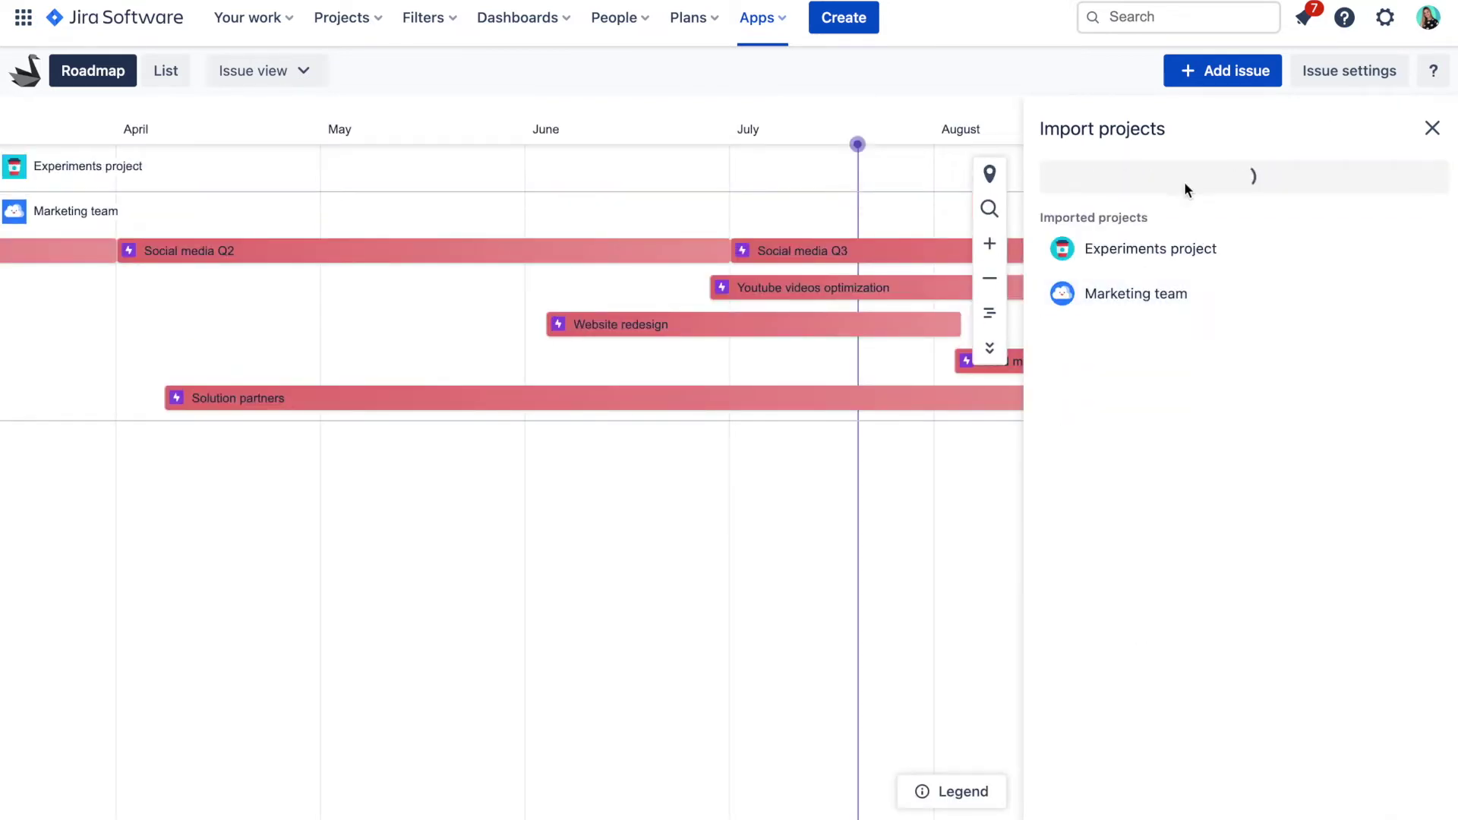
{"action": "left_click", "coordinate": [1168, 189]}
{"action": "left_click", "coordinate": [1127, 262]}
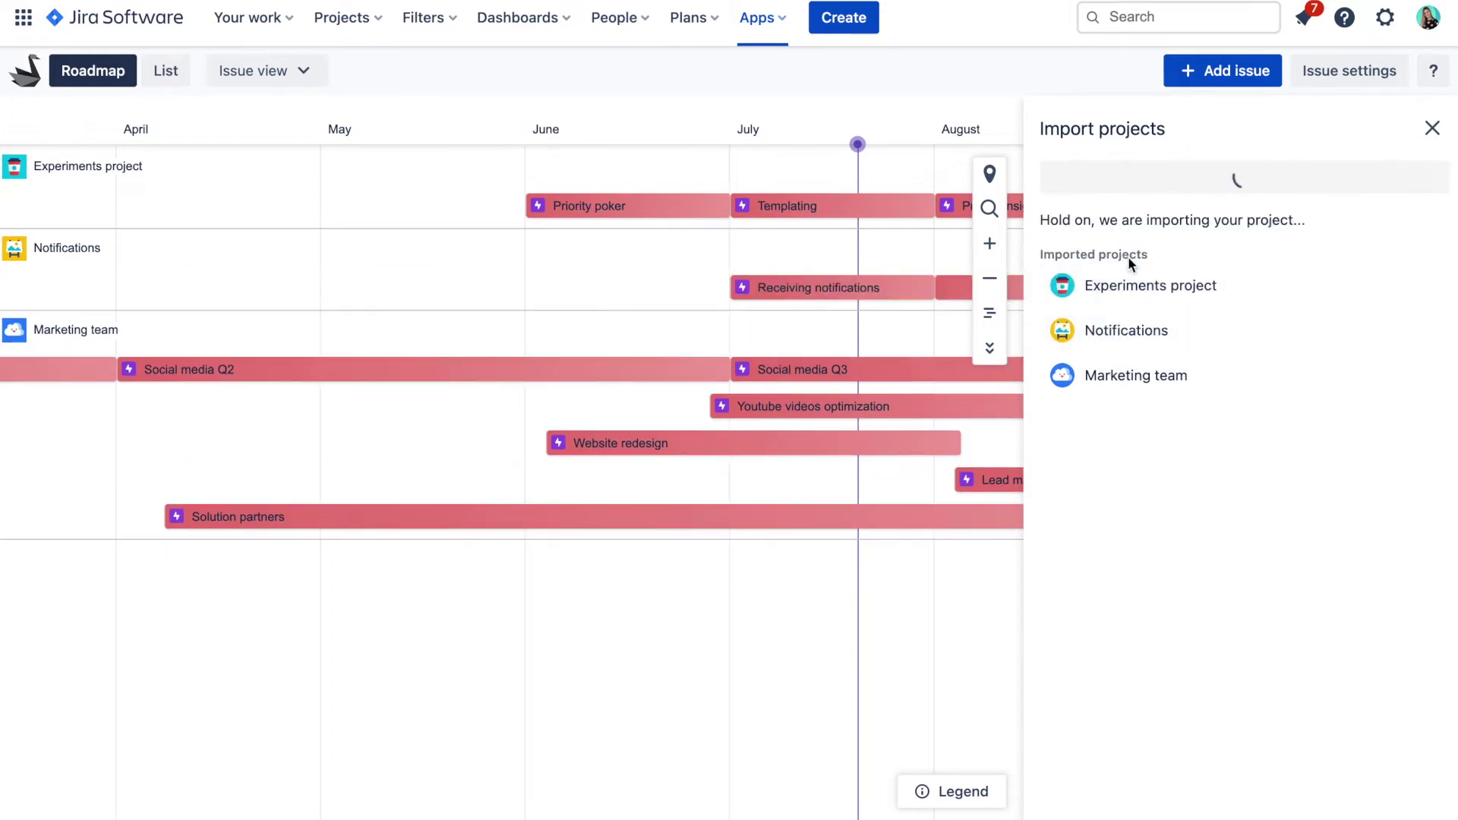
{"action": "left_click", "coordinate": [1432, 127]}
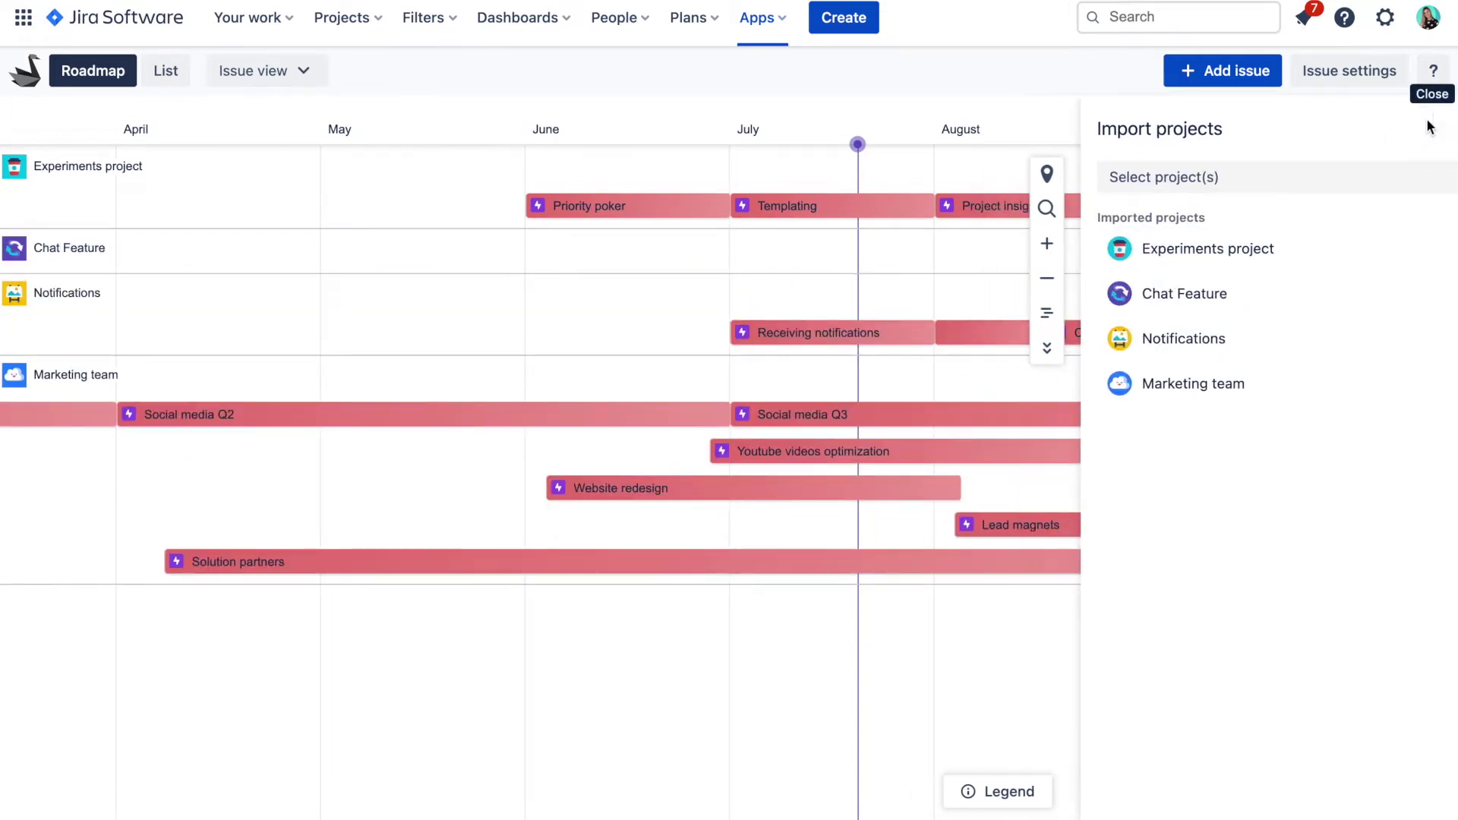
{"action": "left_click_drag", "start_coordinate": [1019, 379], "coordinate": [780, 377]}
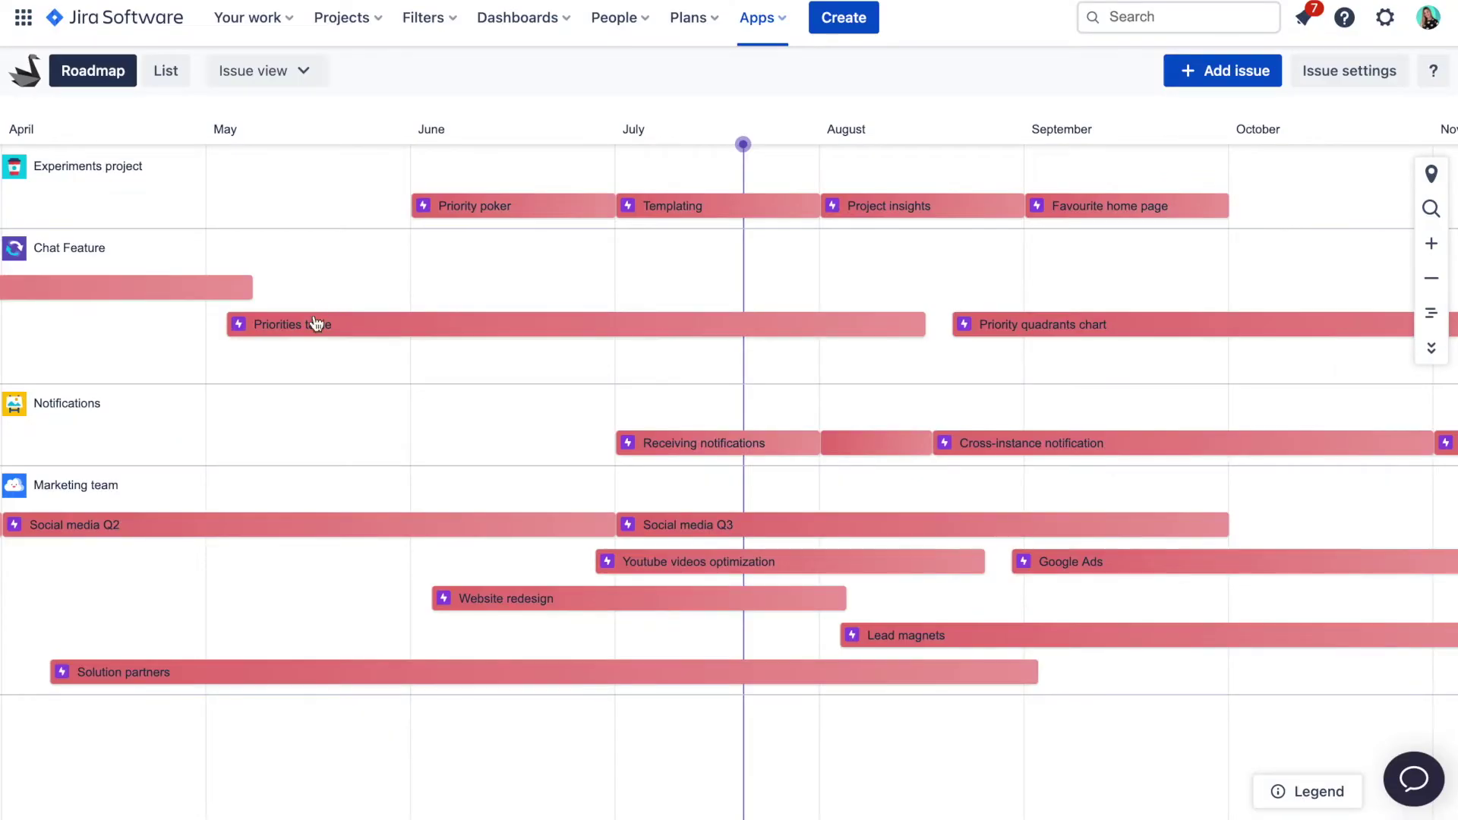
Step: Reschedule the Priorities table epic to run from 25 Apr to 13 Sep 2021
{"action": "left_click", "coordinate": [314, 324]}
{"action": "left_click", "coordinate": [1106, 380]}
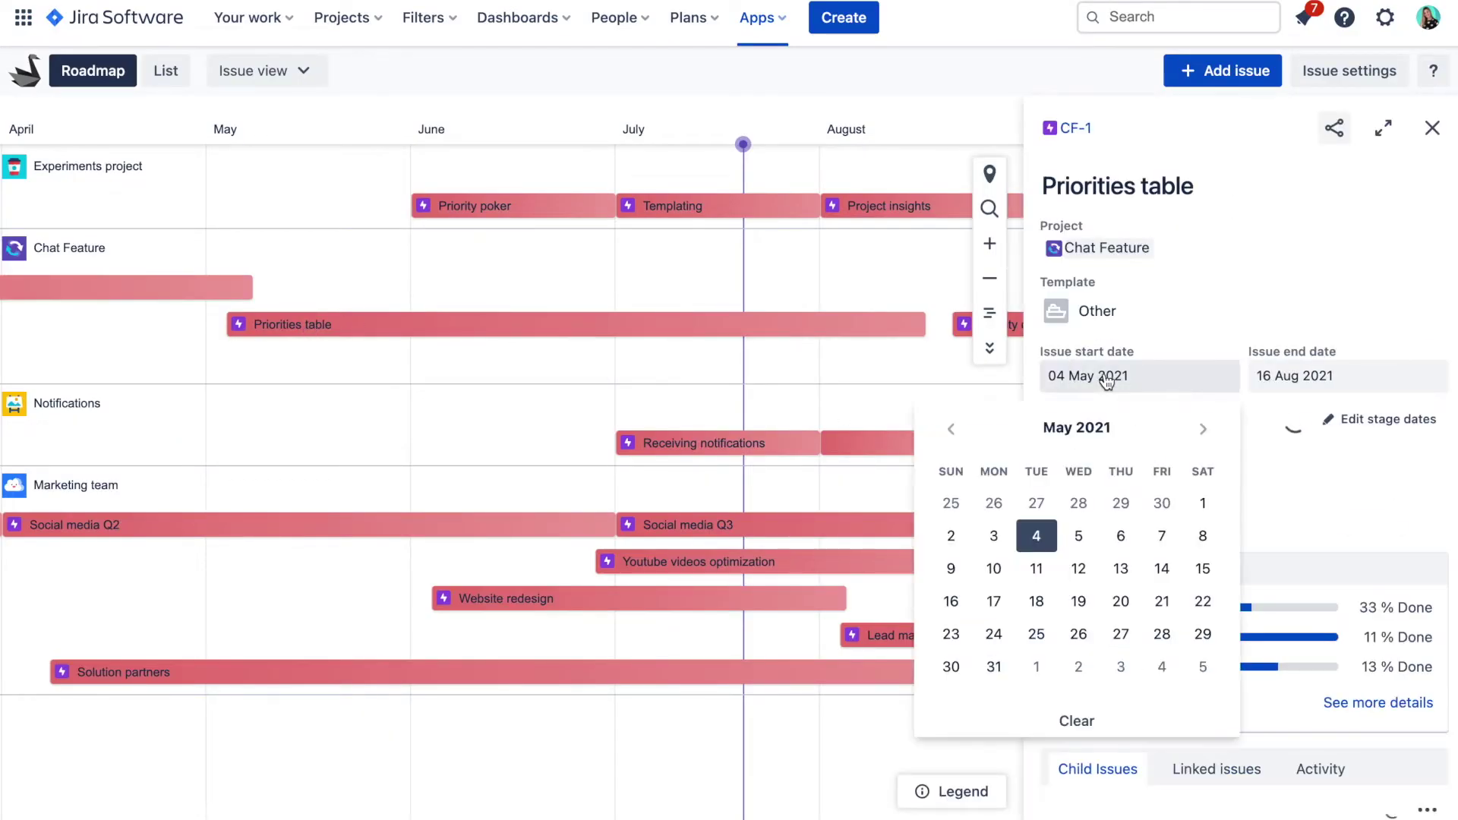
{"action": "left_click", "coordinate": [950, 502]}
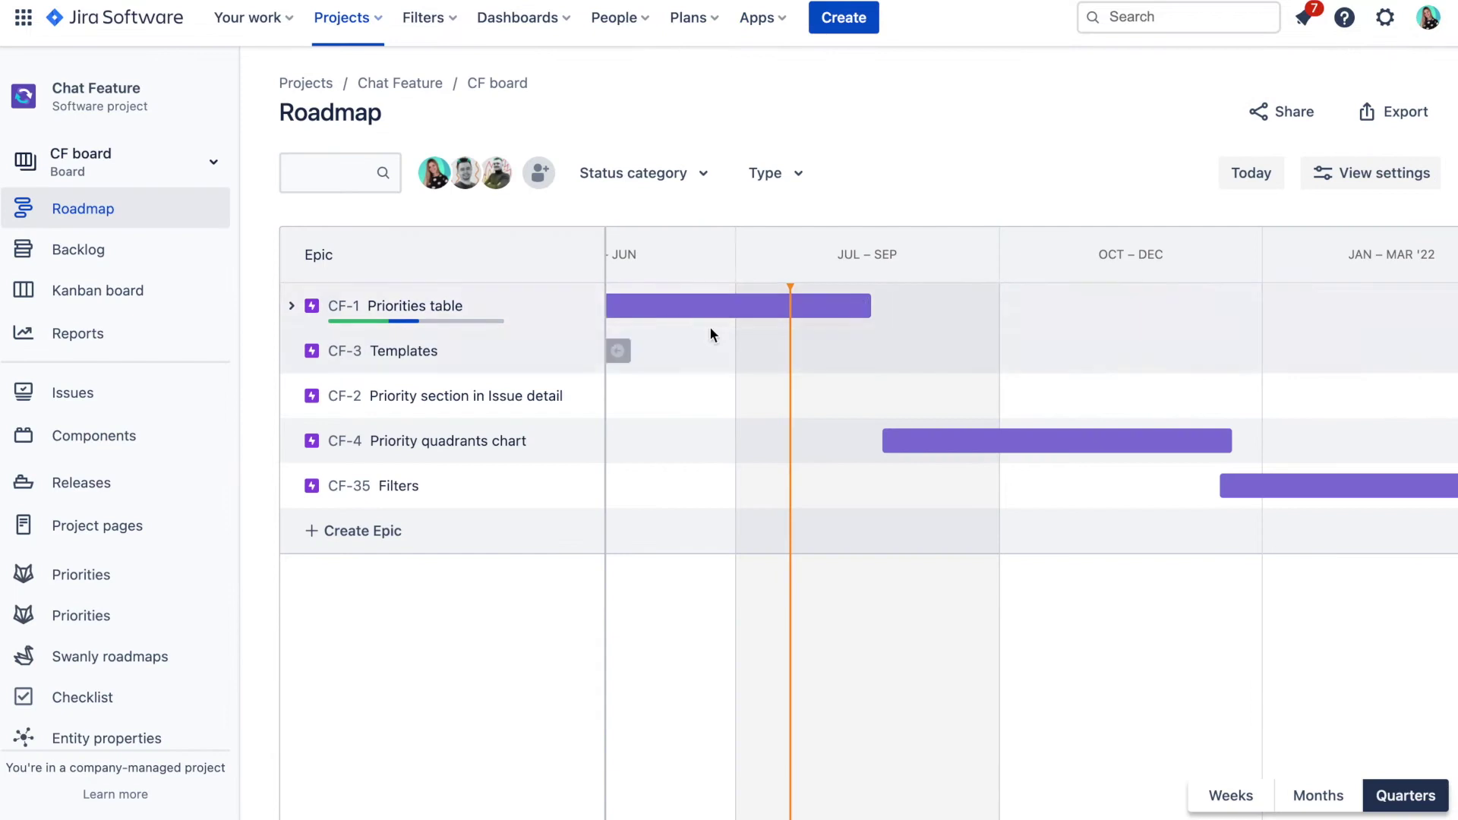
{"action": "scroll", "coordinate": [712, 335], "scroll_direction": "left", "scroll_amount": 2}
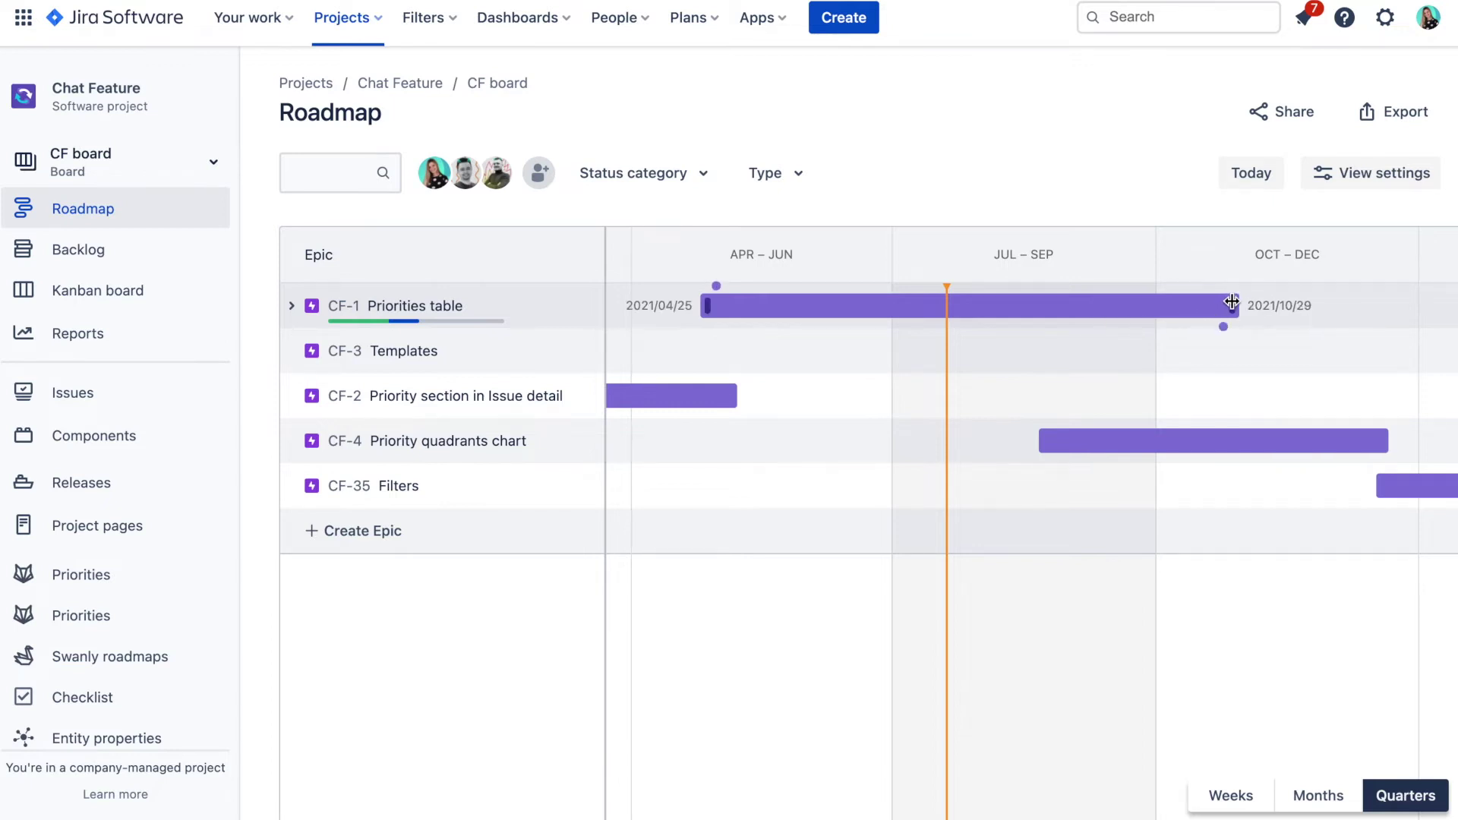
{"action": "left_click_drag", "start_coordinate": [1232, 302], "coordinate": [1155, 303]}
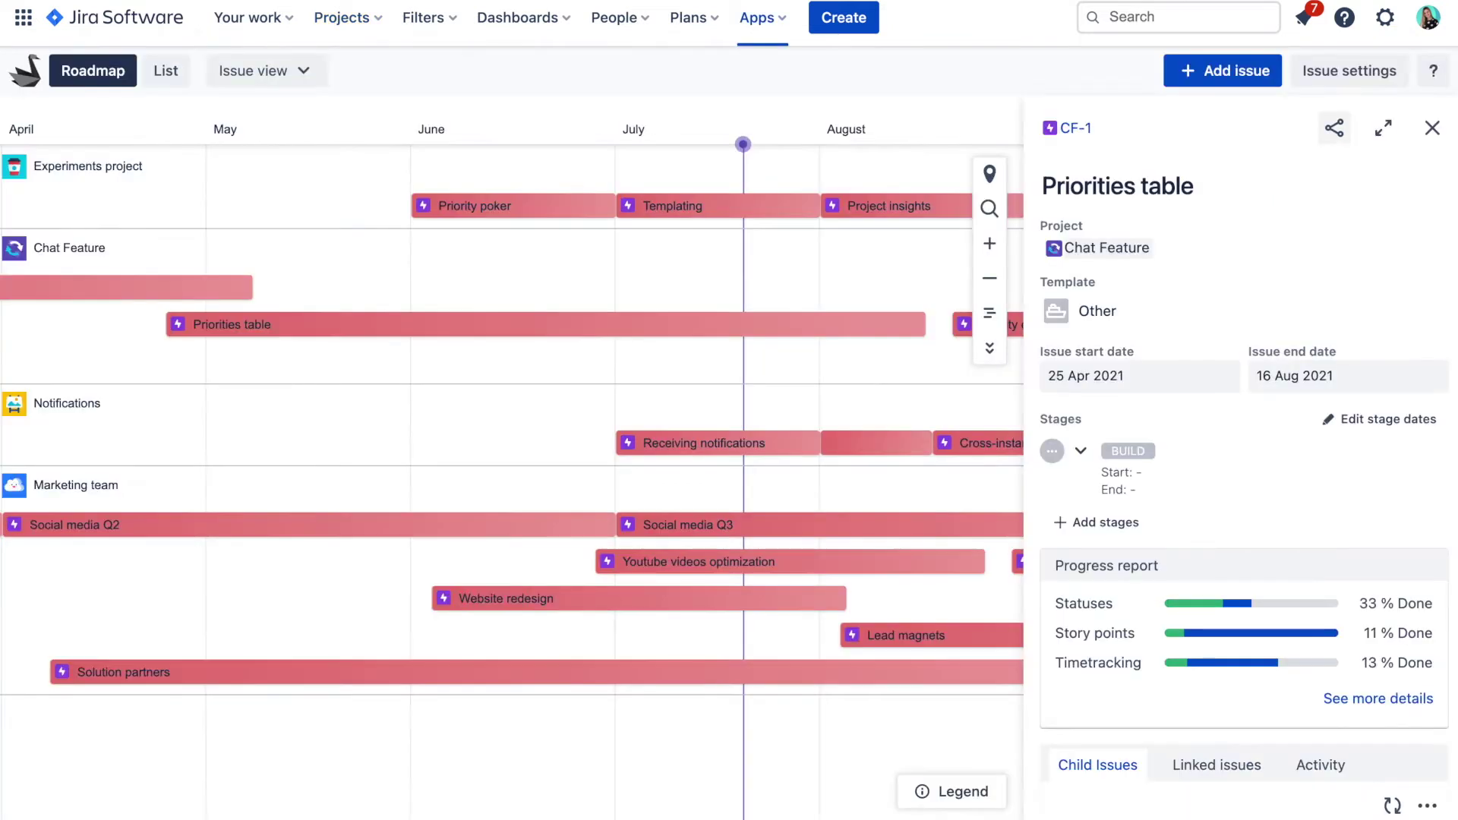
{"action": "left_click", "coordinate": [1432, 128]}
{"action": "scroll", "coordinate": [1094, 383], "scroll_direction": "right", "scroll_amount": 2}
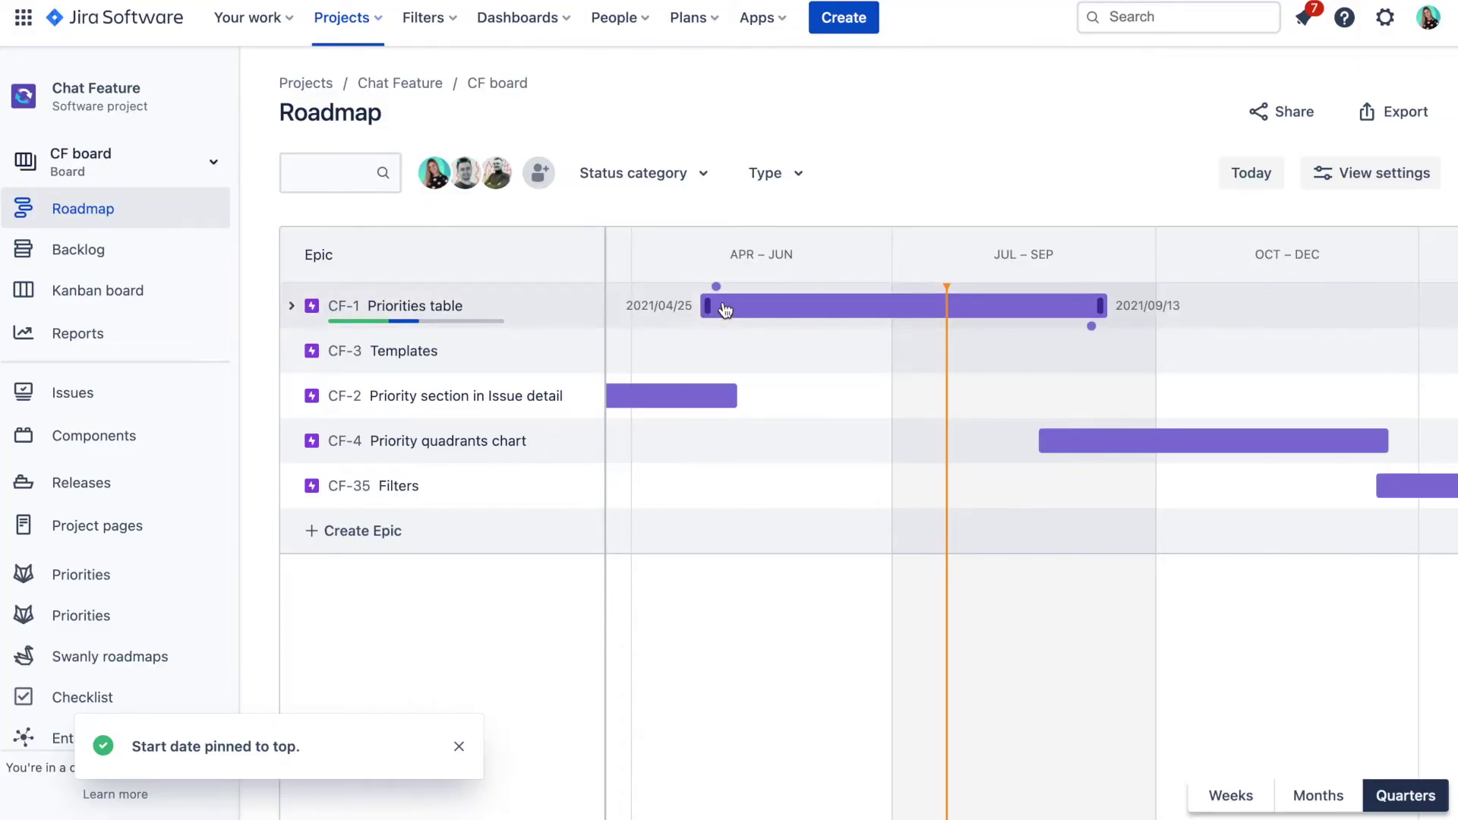
Step: Check CF-1 Priorities table's synced dates in Jira, then open the Swanly roadmap settings
{"action": "left_click", "coordinate": [366, 314]}
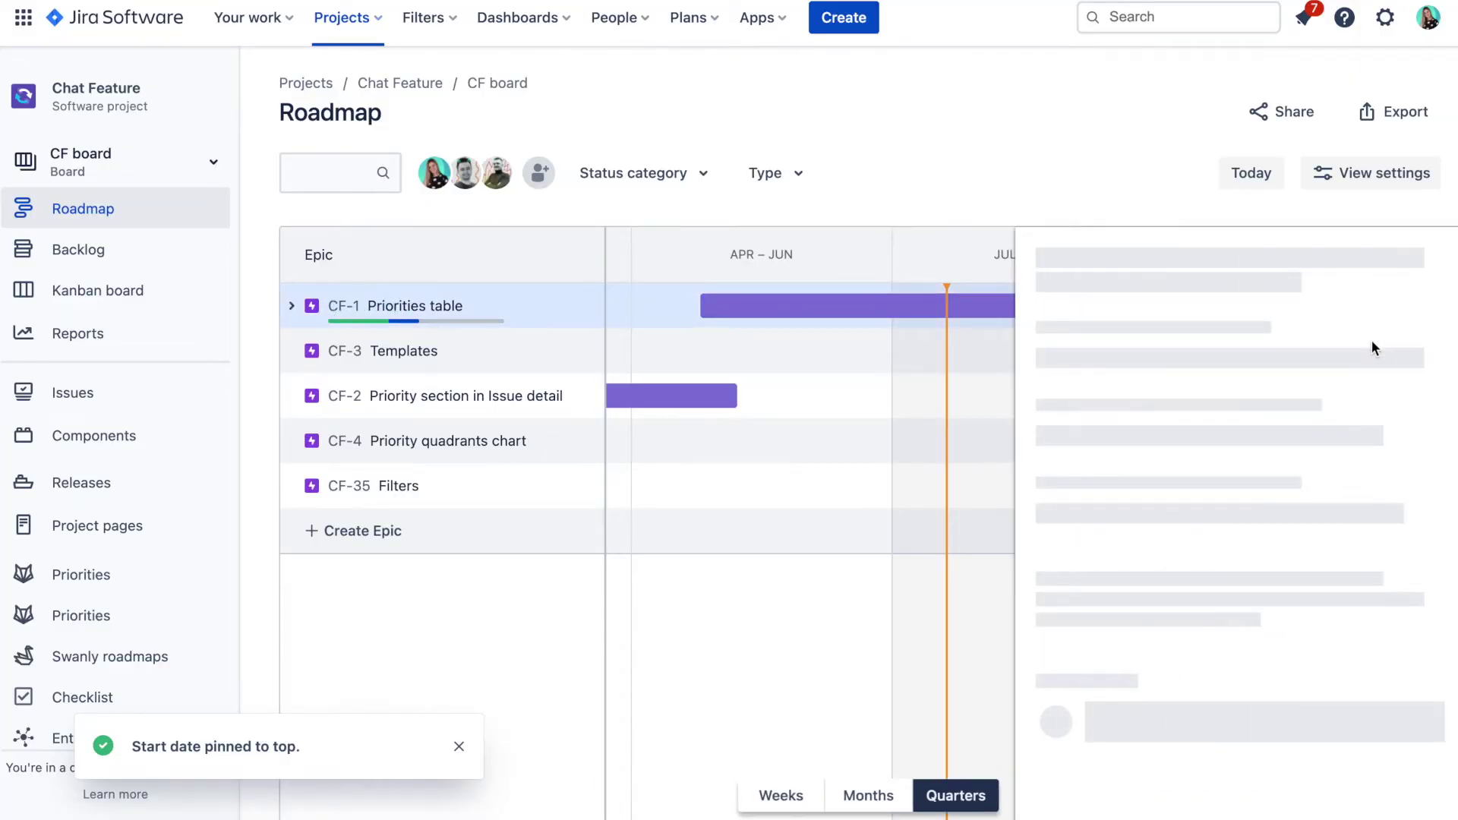
{"action": "scroll", "coordinate": [1250, 524], "scroll_direction": "down", "scroll_amount": 6}
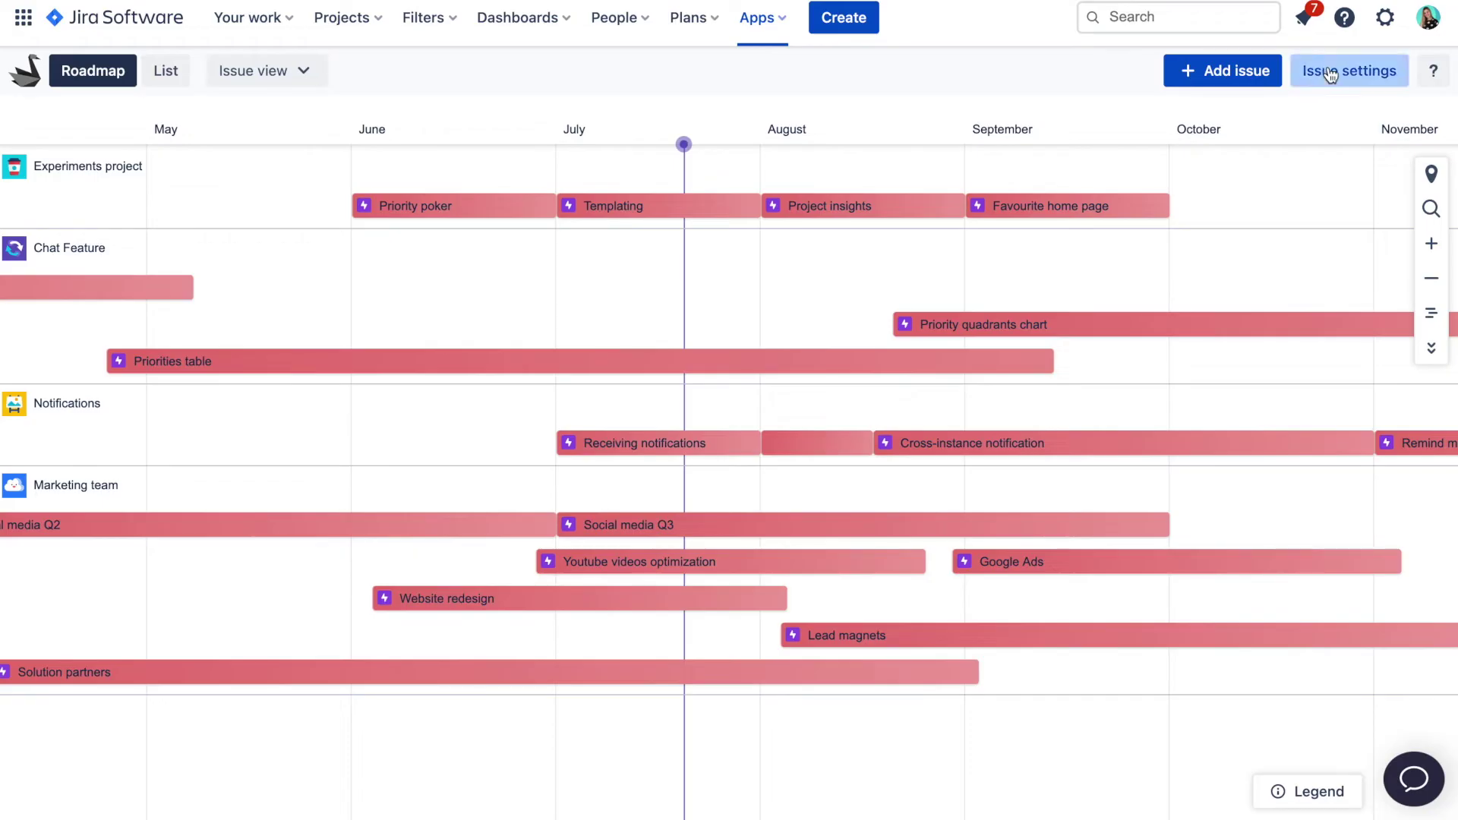
{"action": "left_click", "coordinate": [1334, 74]}
{"action": "left_click", "coordinate": [1337, 179]}
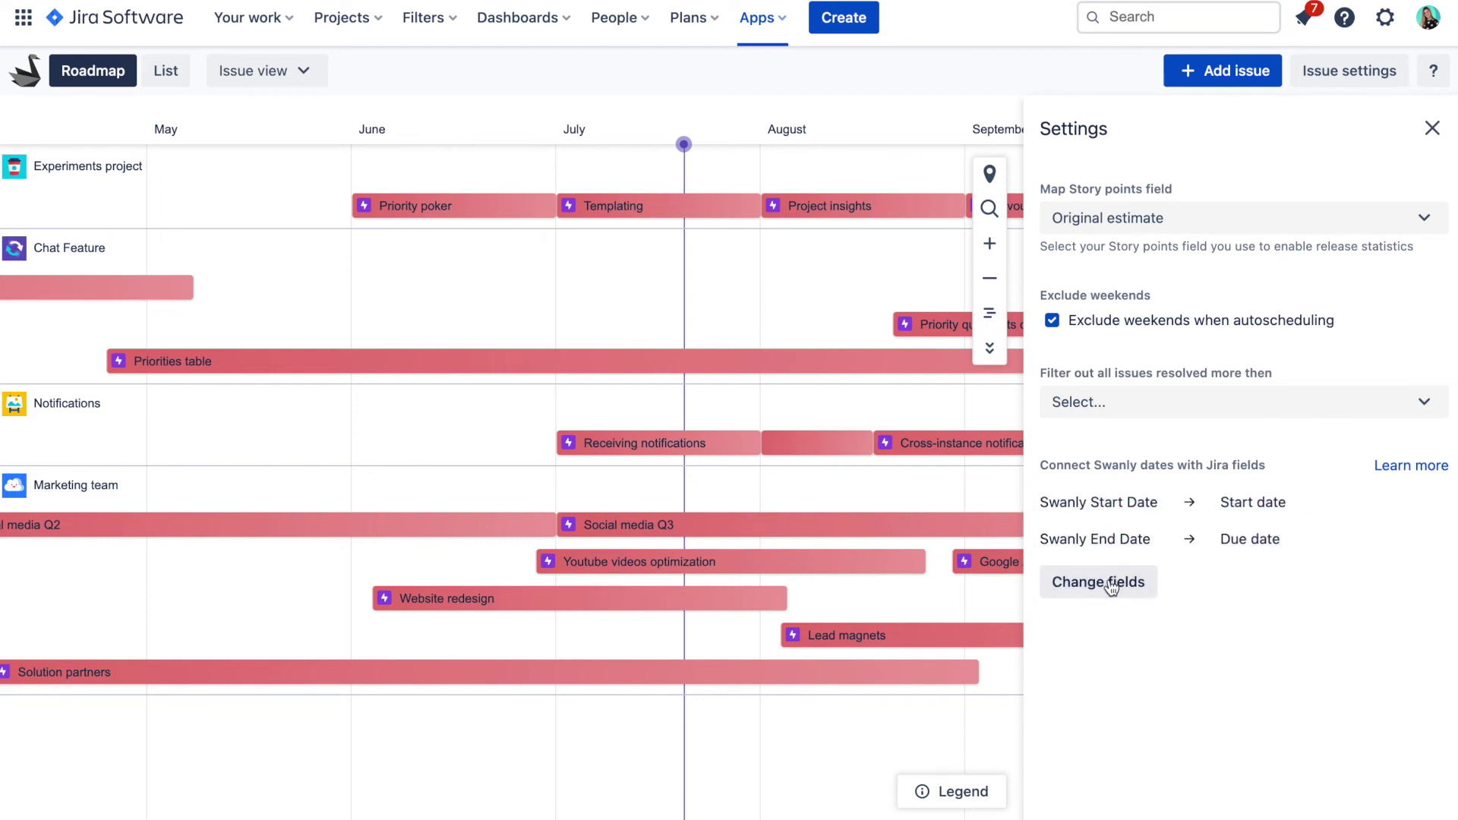
Step: Set the Start date field mapping to None and review the End date field choices
{"action": "left_click", "coordinate": [1098, 583]}
{"action": "left_click", "coordinate": [1122, 534]}
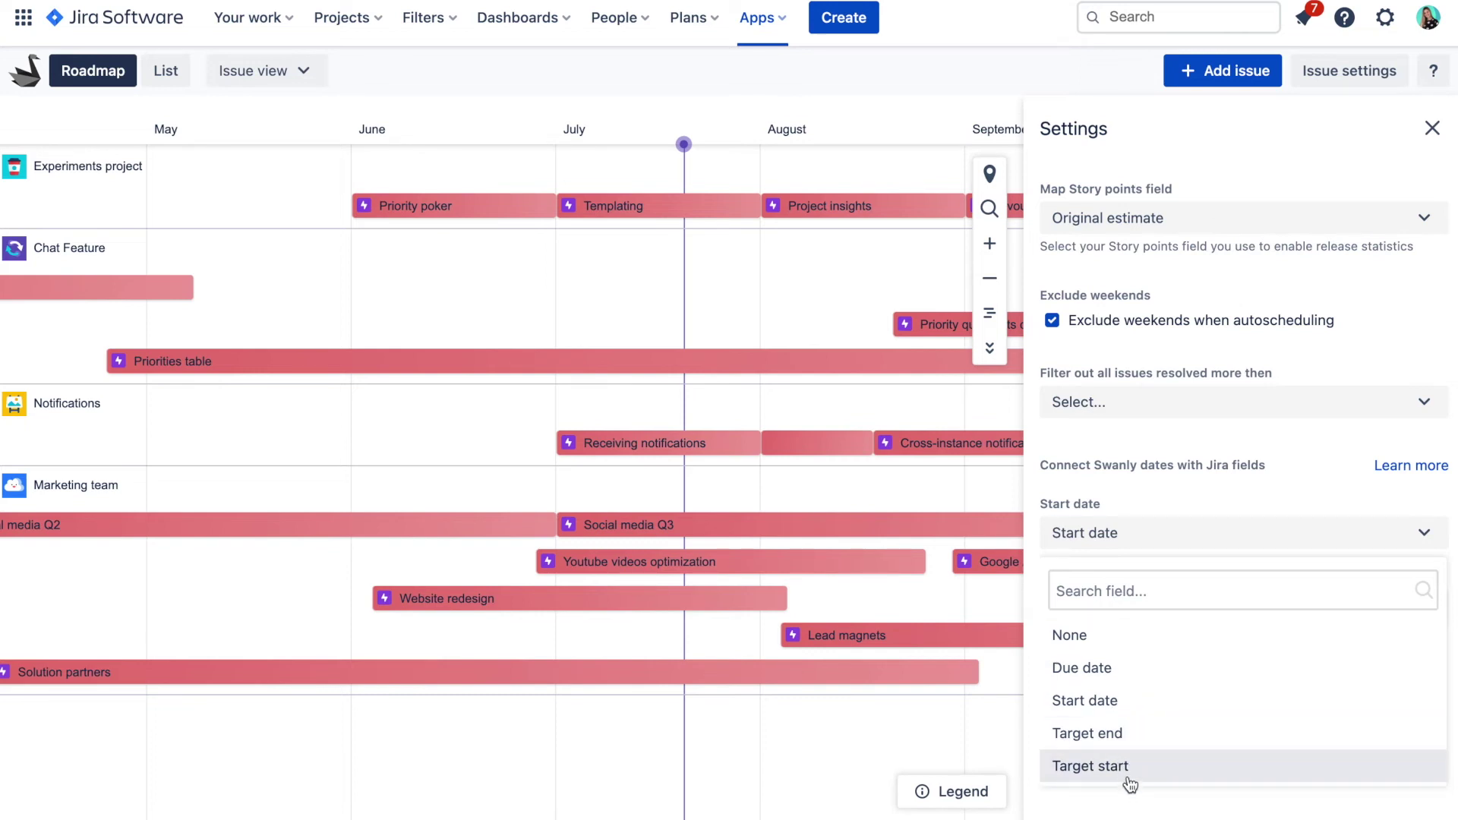
{"action": "left_click", "coordinate": [1071, 637]}
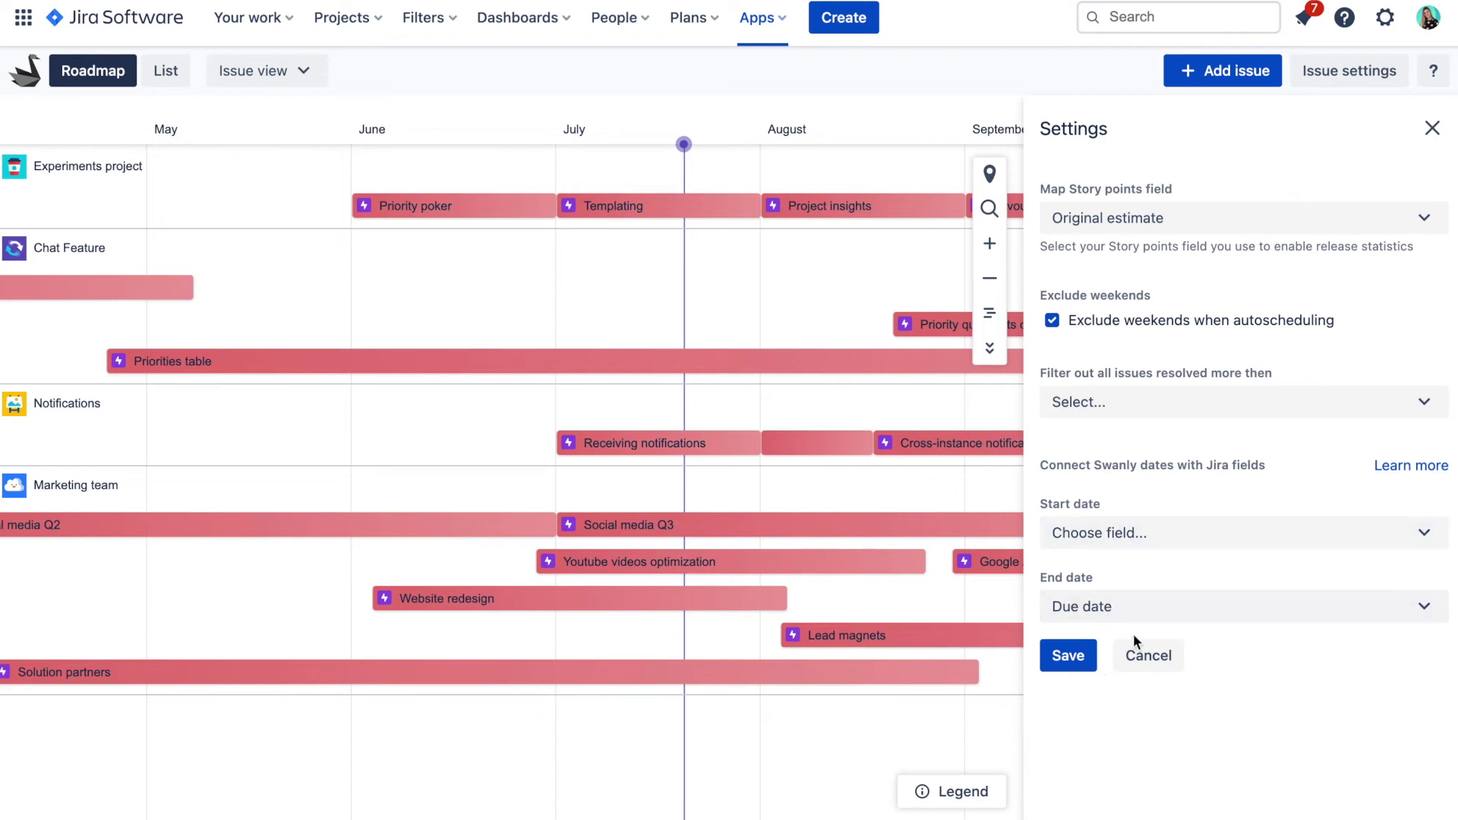
{"action": "left_click", "coordinate": [1108, 606]}
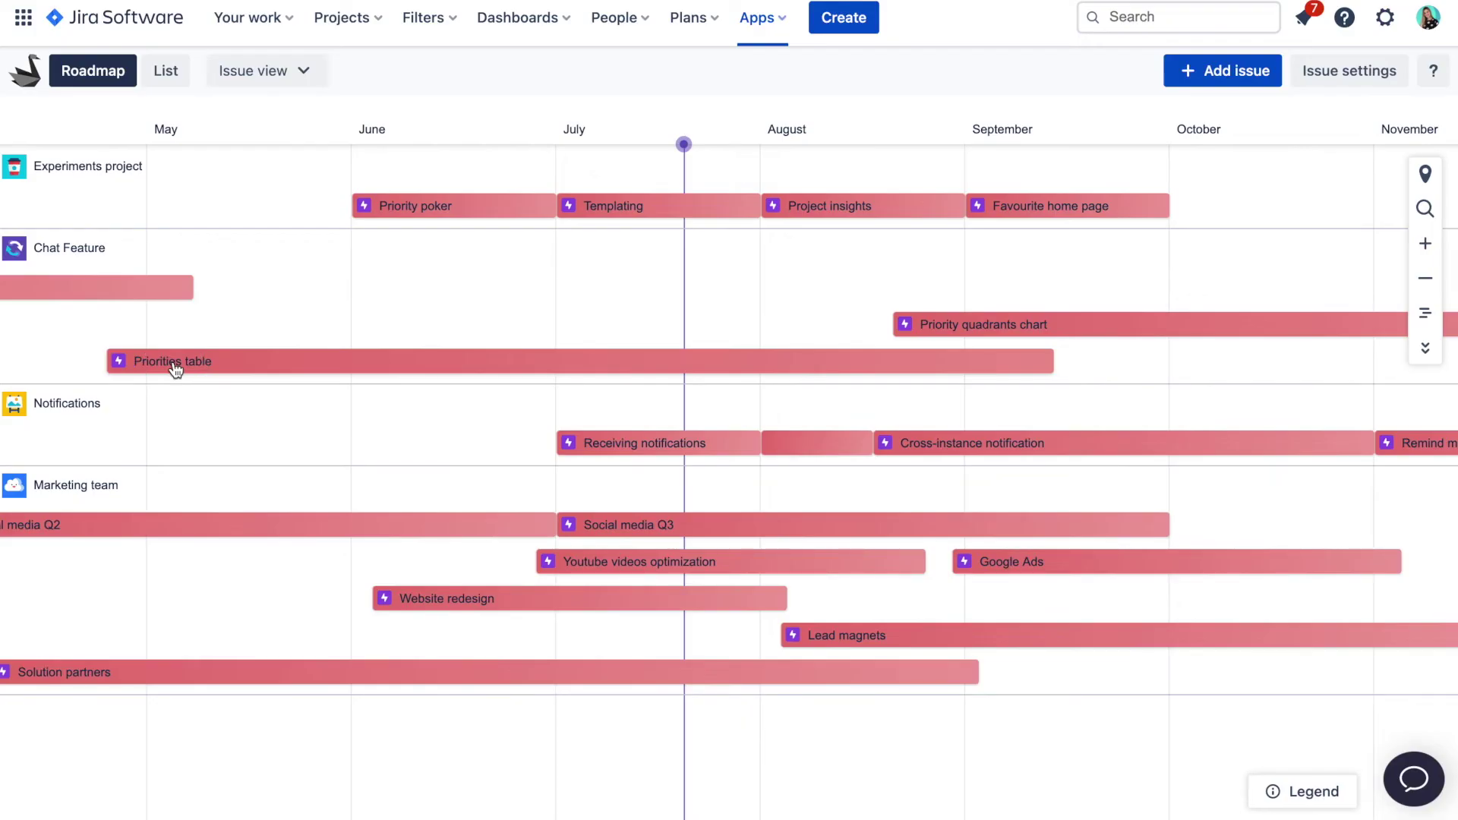
Step: Expand Priorities table's details, show status breakdown and Timetracking, then get its share link
{"action": "left_click", "coordinate": [175, 365]}
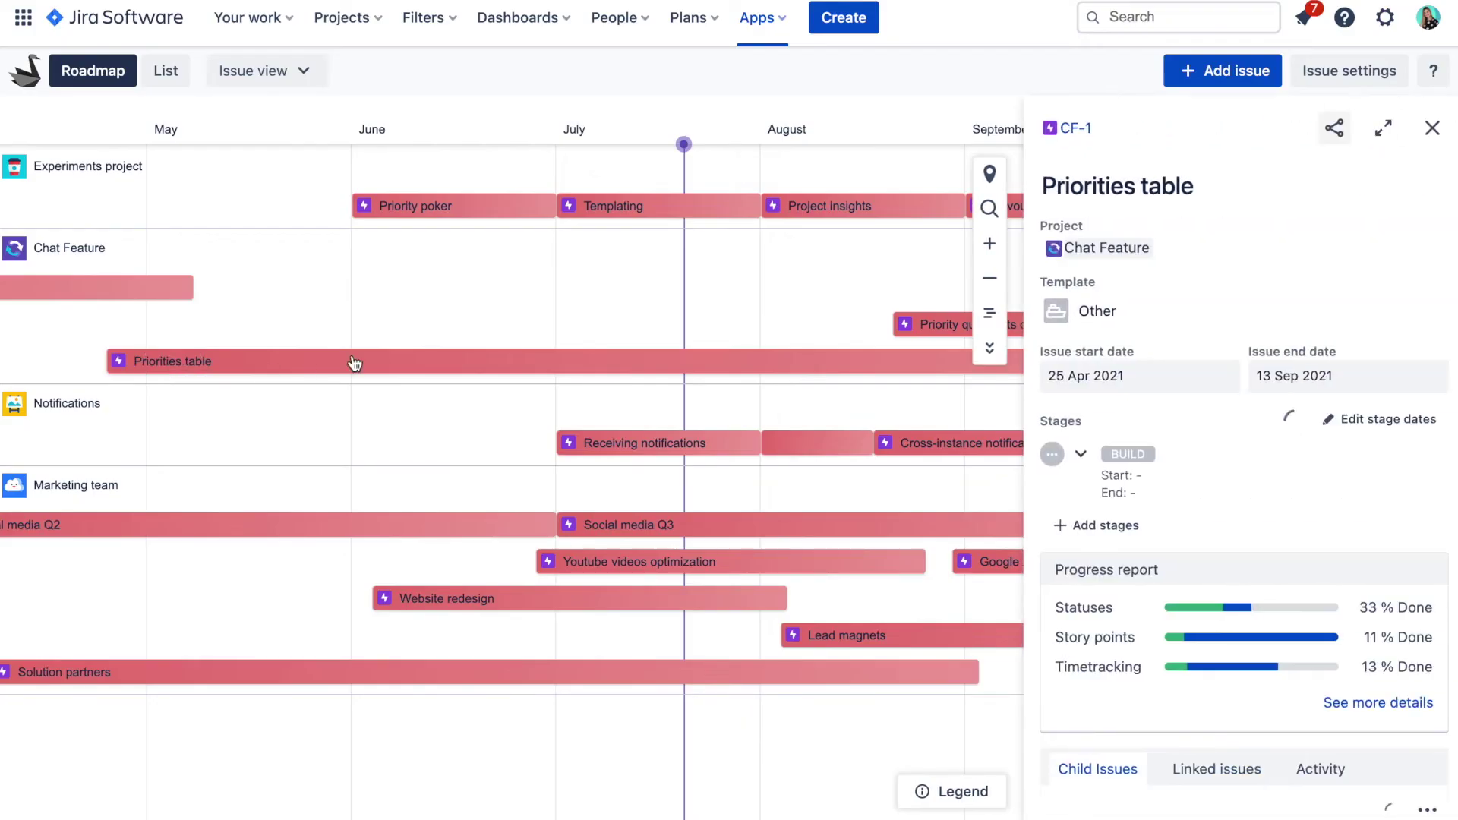
{"action": "left_click", "coordinate": [1383, 141]}
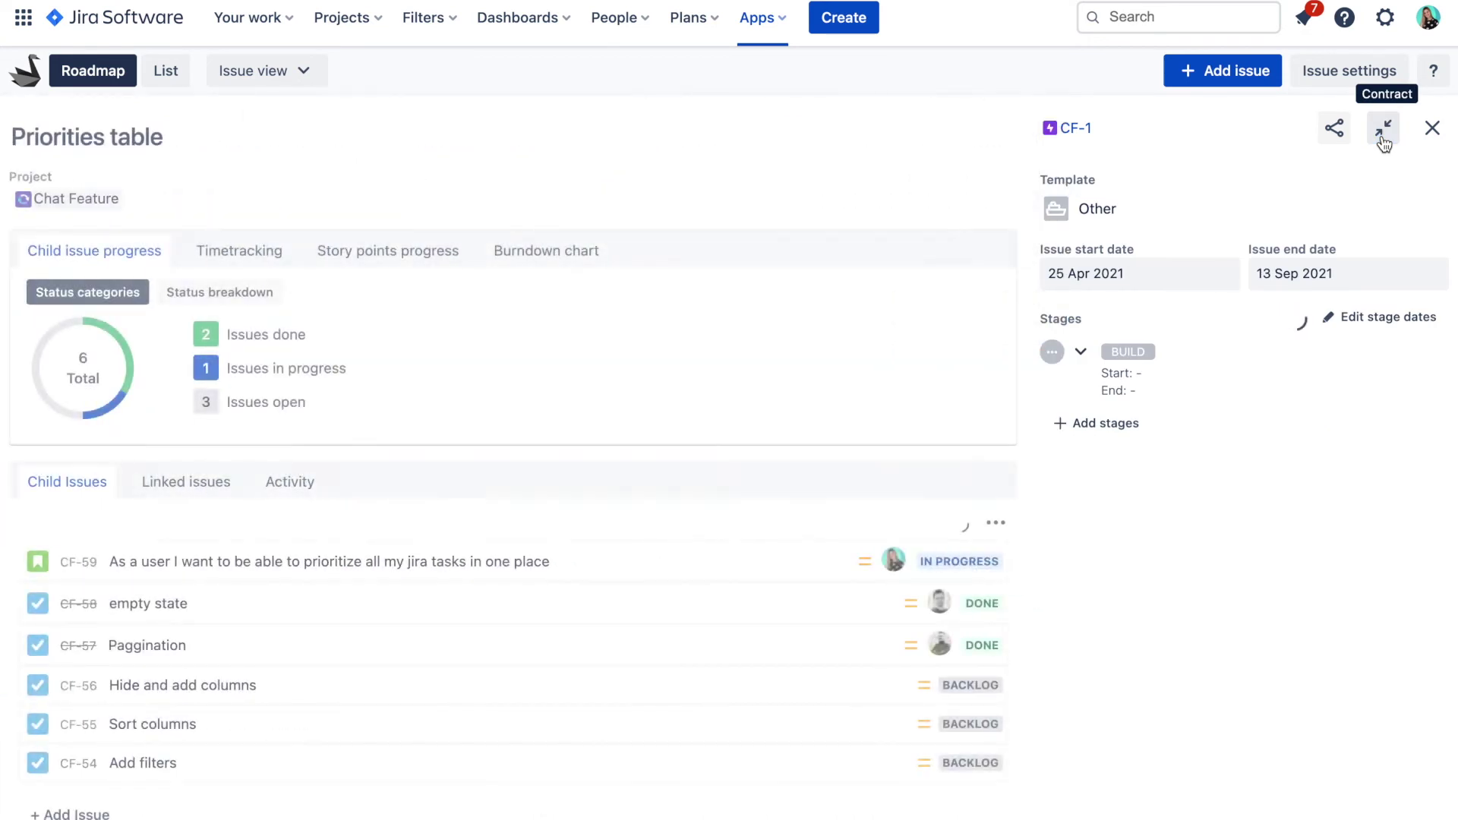
{"action": "left_click", "coordinate": [262, 292]}
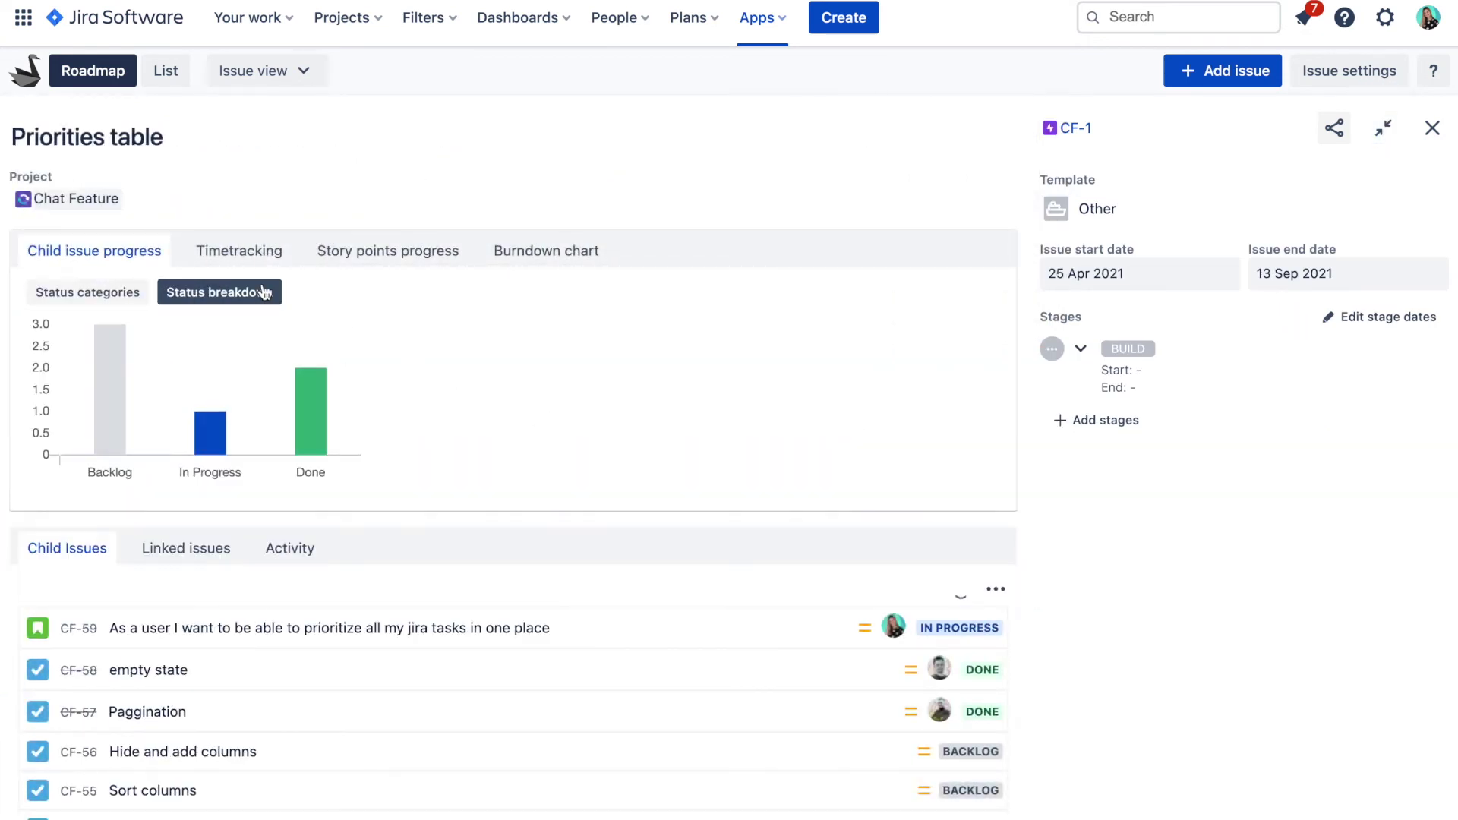
{"action": "left_click", "coordinate": [267, 266]}
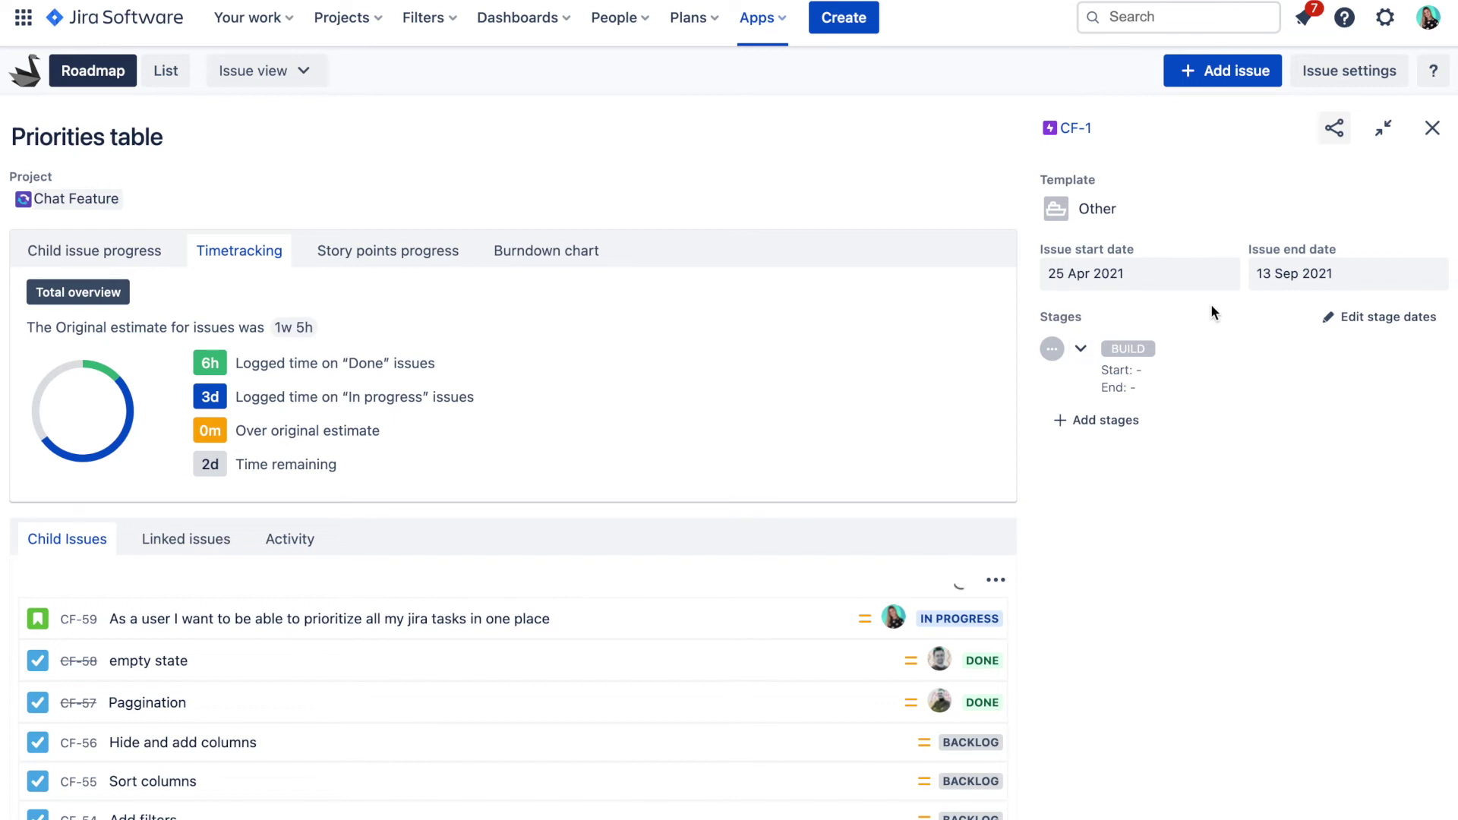
{"action": "left_click", "coordinate": [1334, 129]}
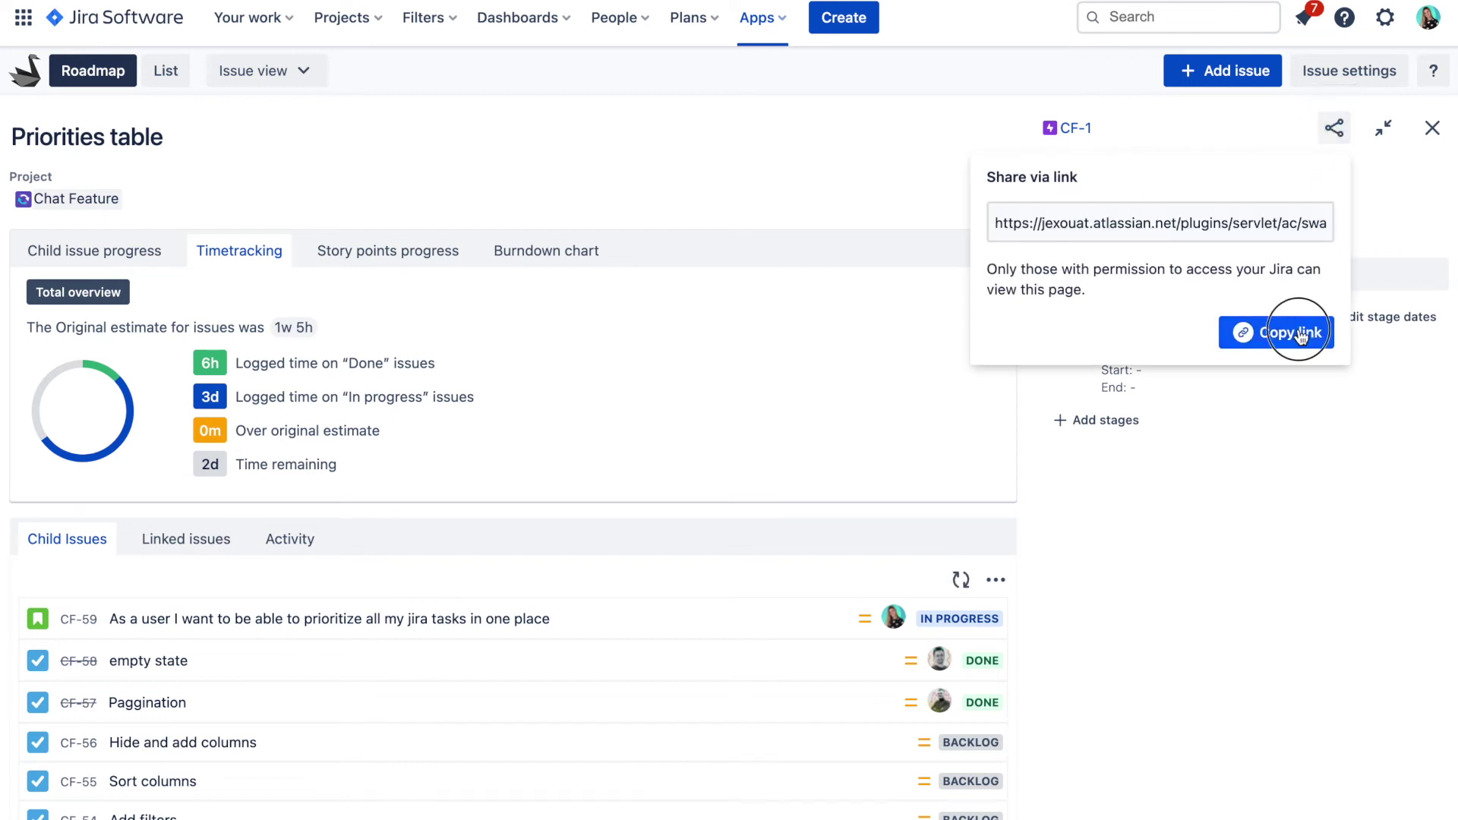